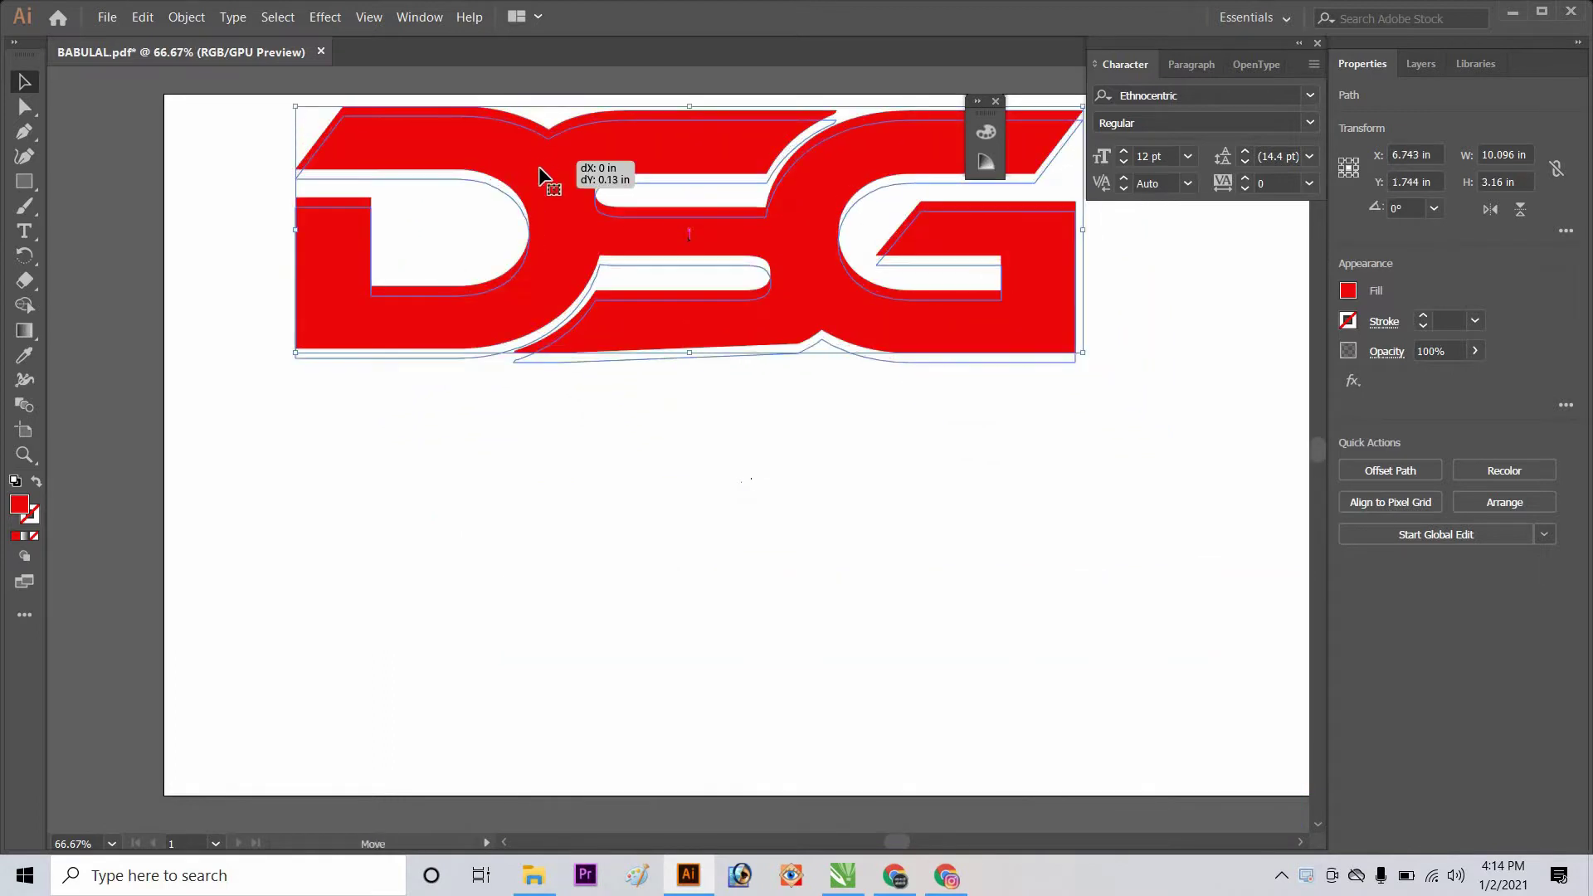
- Add the point text "DSG" in Ethnocentric Regular, 12 pt, in the empty area below the red logo
left_click(315, 490)
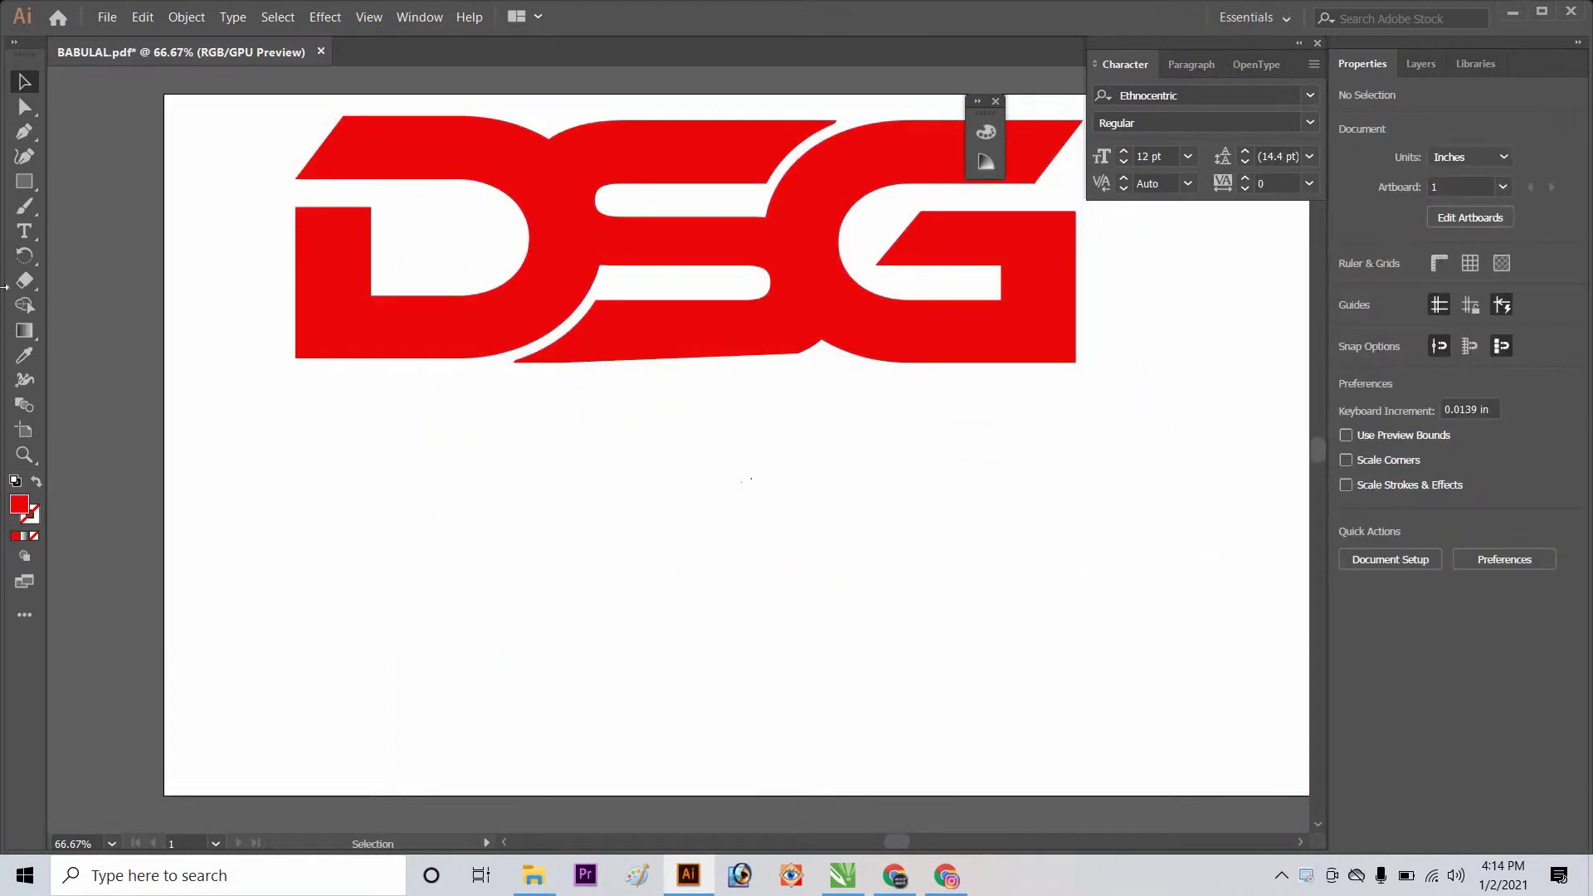
left_click(24, 231)
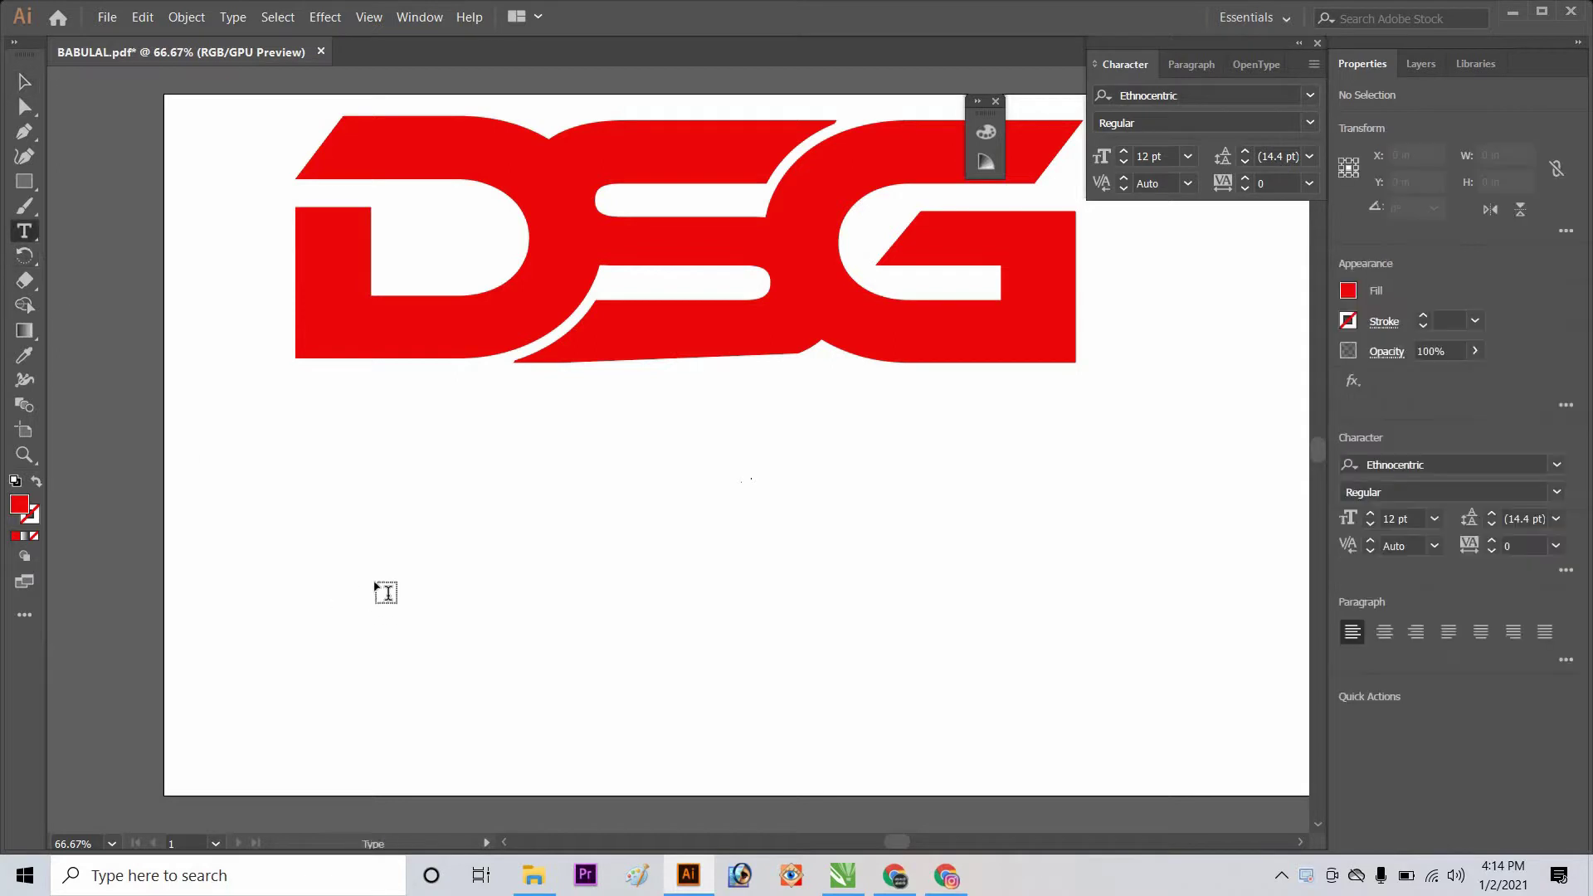
left_click(375, 584)
key("BackSpace")
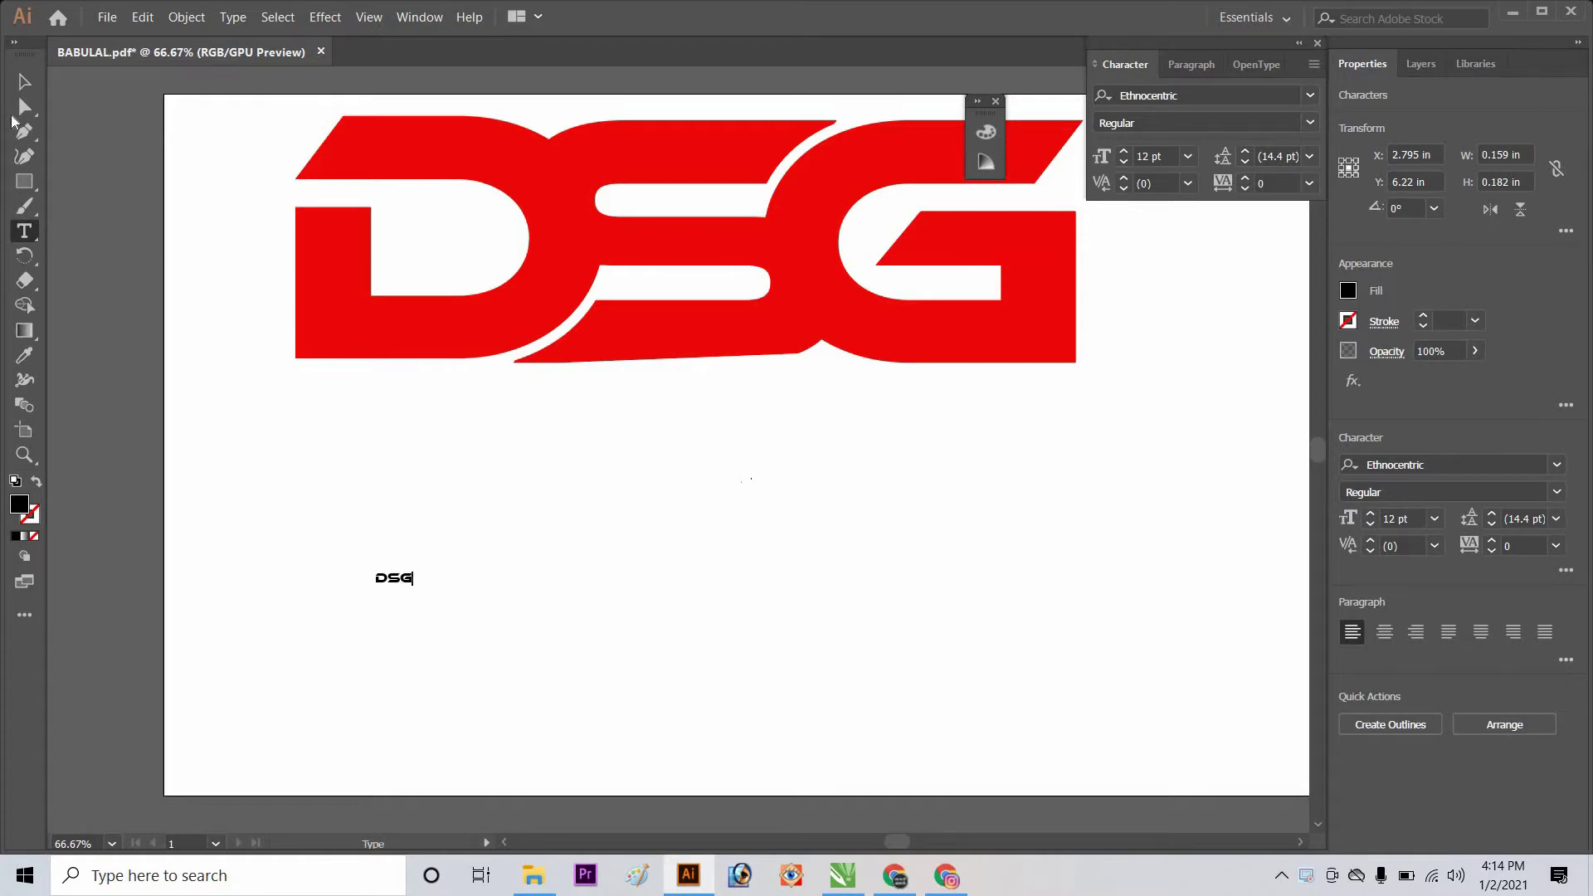
left_click(32, 81)
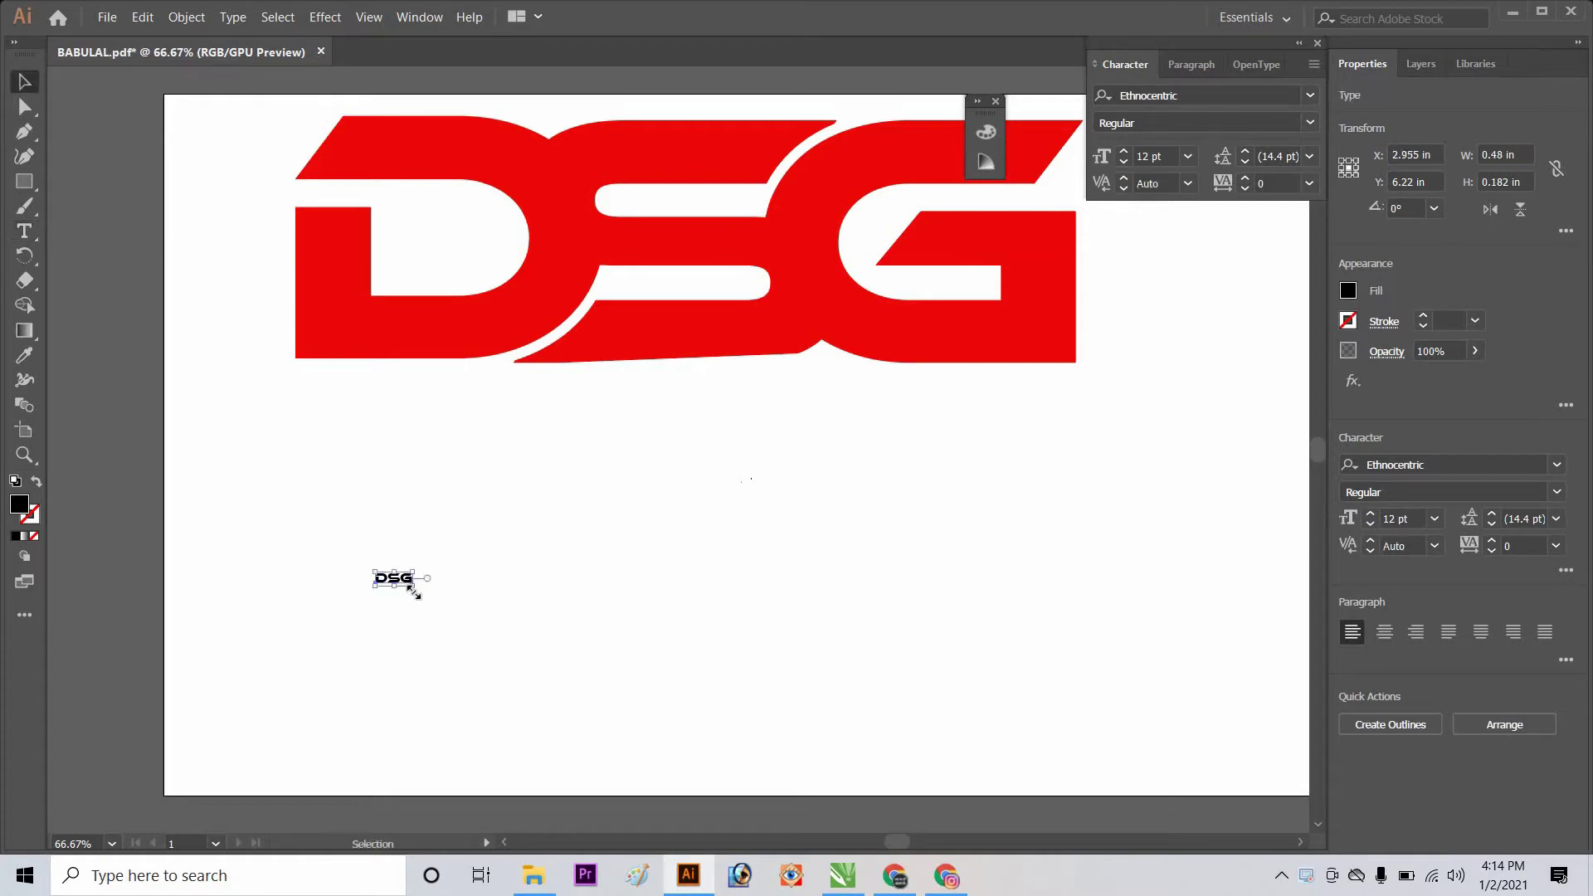
- Enlarge the black DSG text to about 327 pt and position it centred beneath the red logo
left_click_drag(420, 589, 706, 697)
left_click_drag(689, 598, 979, 642)
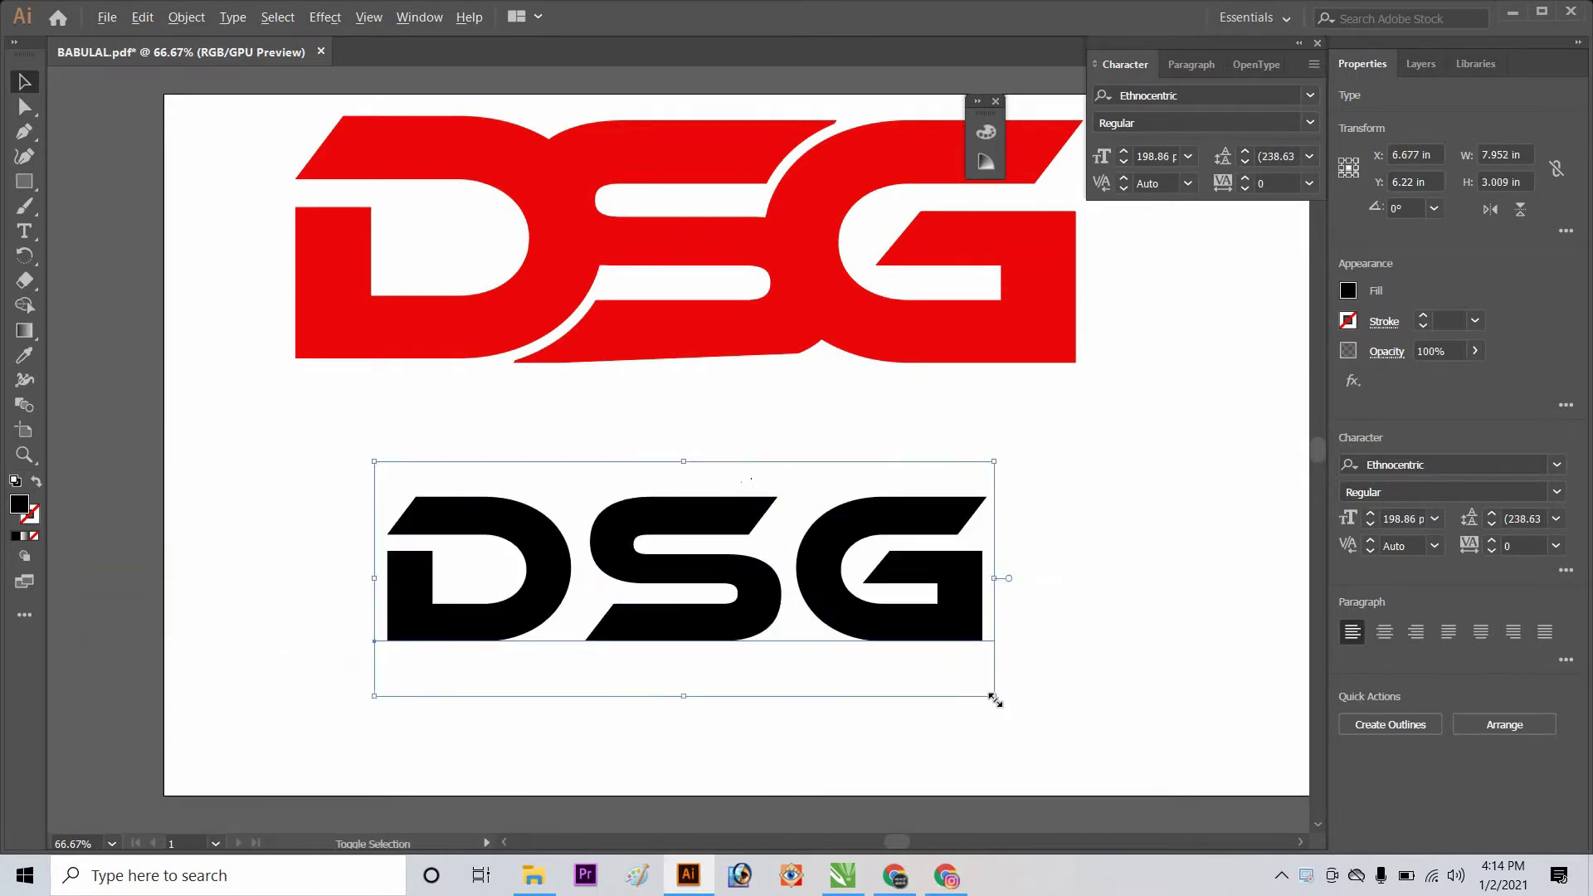
left_click_drag(1151, 776, 856, 622)
left_click(366, 416)
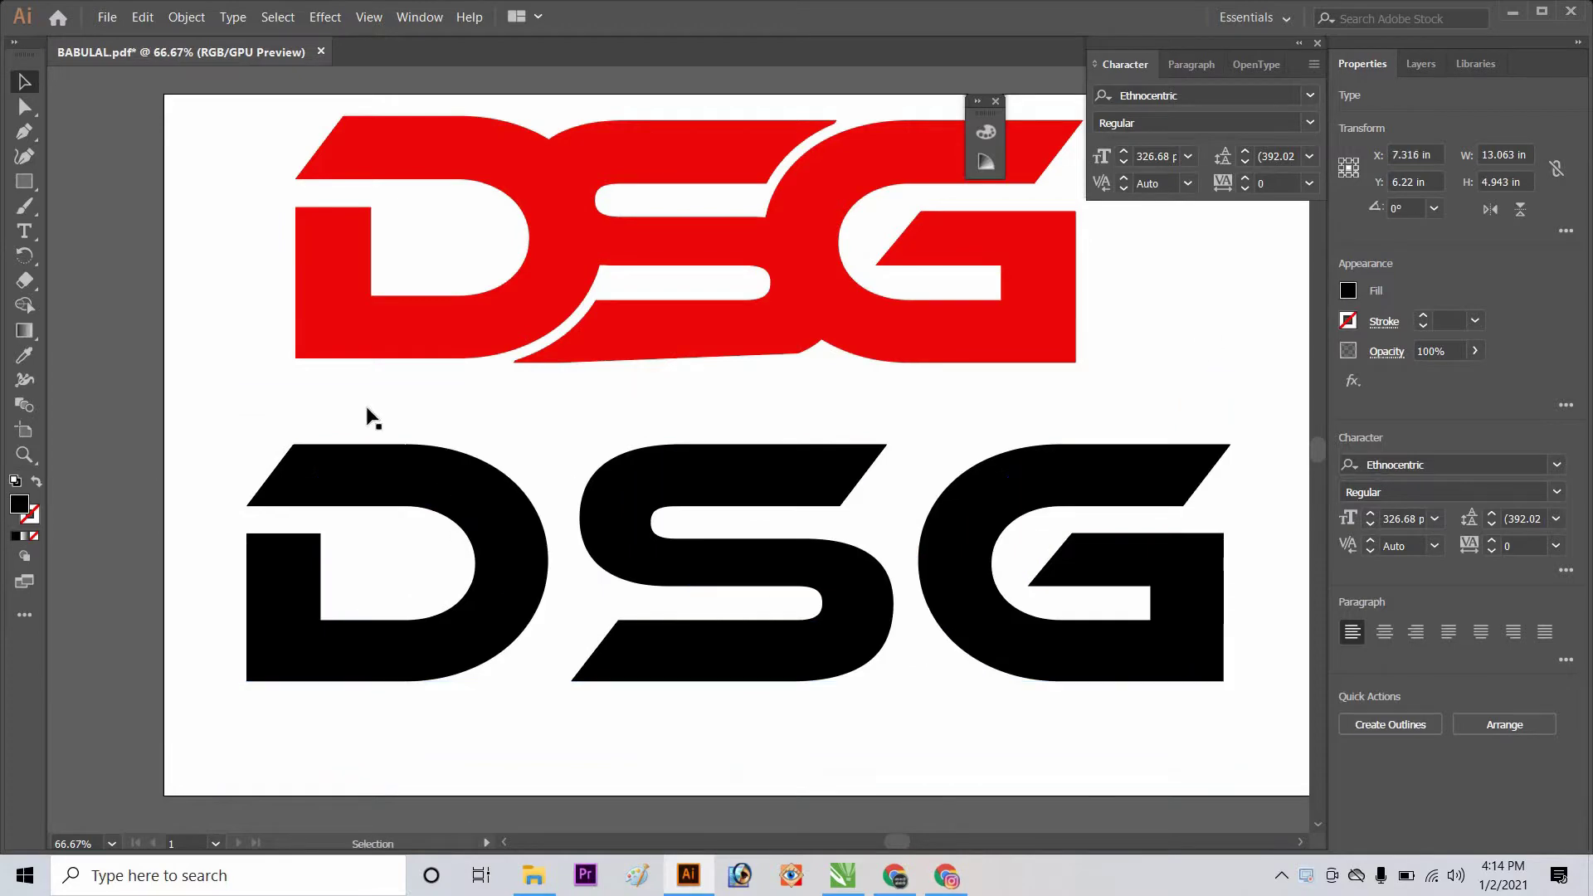
mouse_move(342, 435)
left_mouse_down()
mouse_move(674, 642)
mouse_move(325, 422)
left_mouse_up()
- Expand the black DSG text's object and fill into shapes and ungroup them into separate letters
left_click(187, 17)
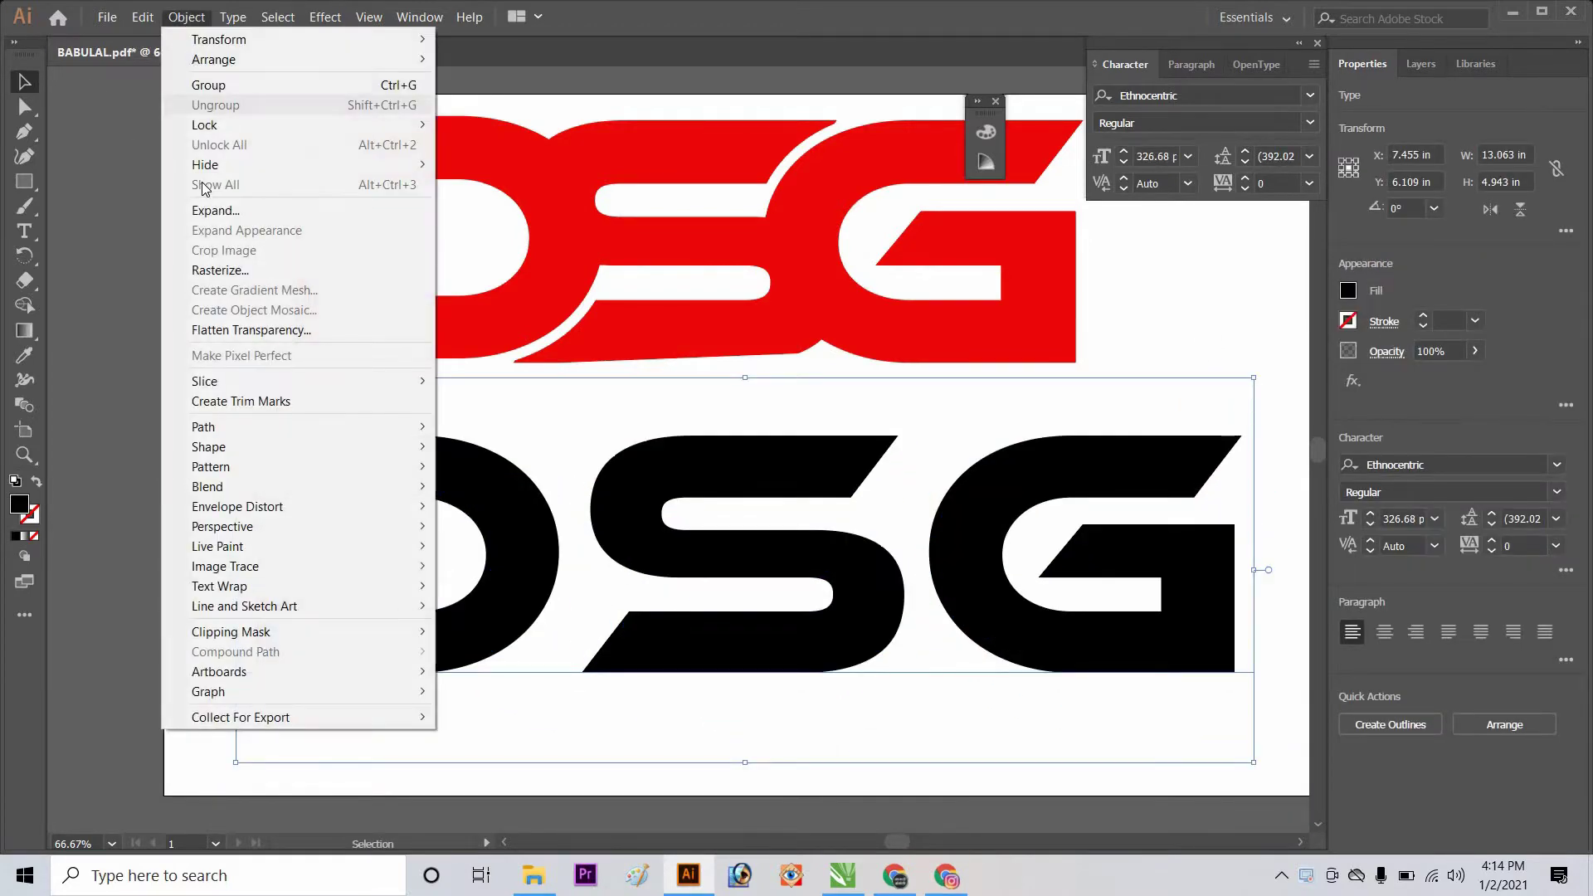
left_click(249, 211)
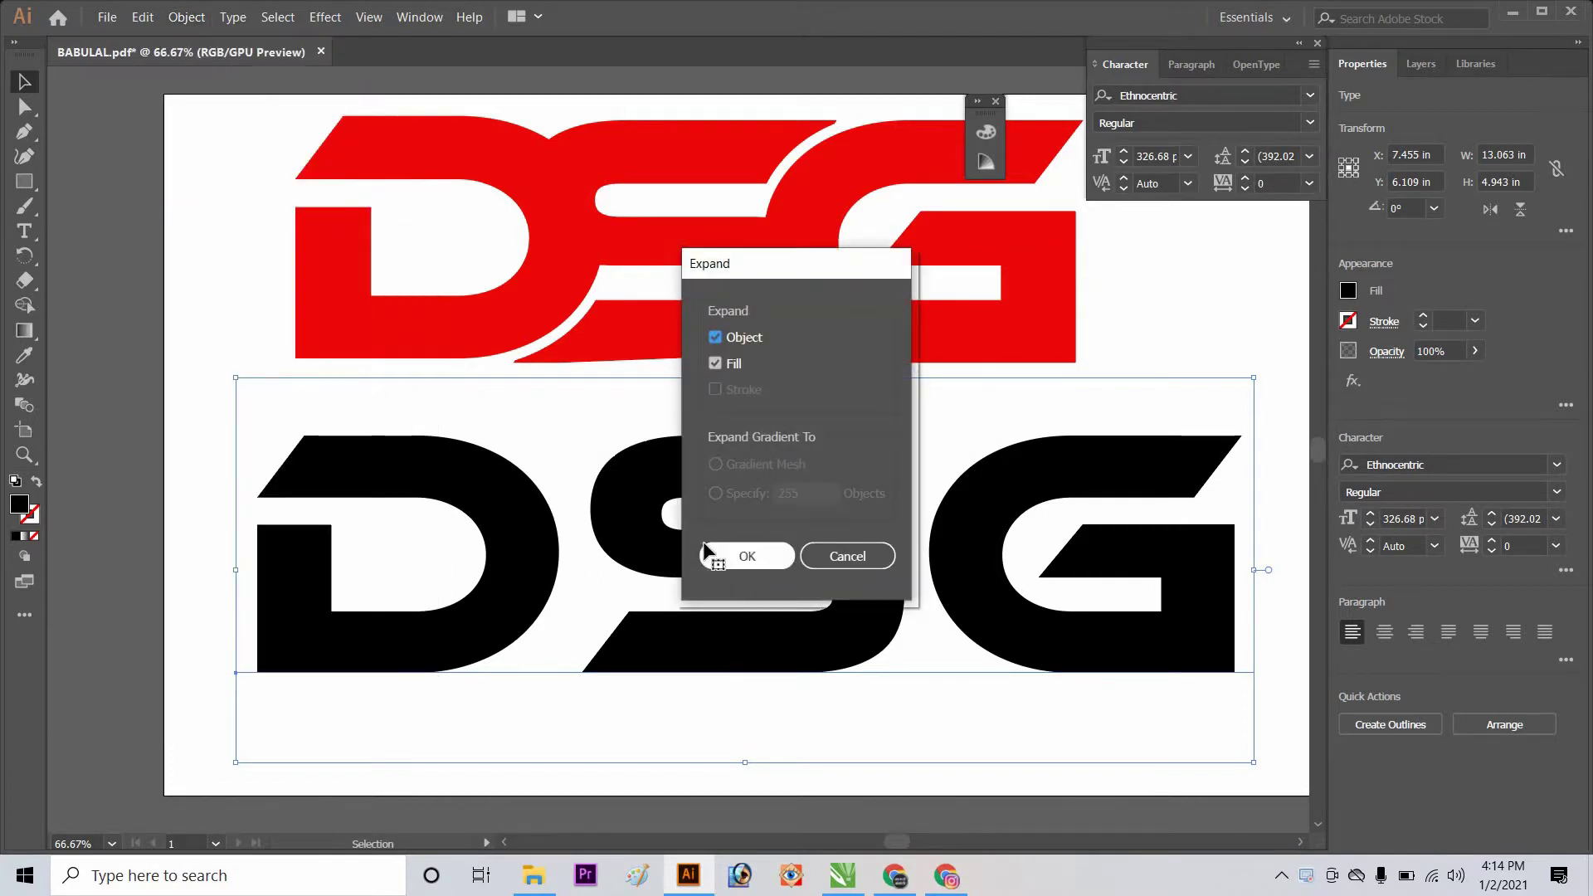
left_click(723, 556)
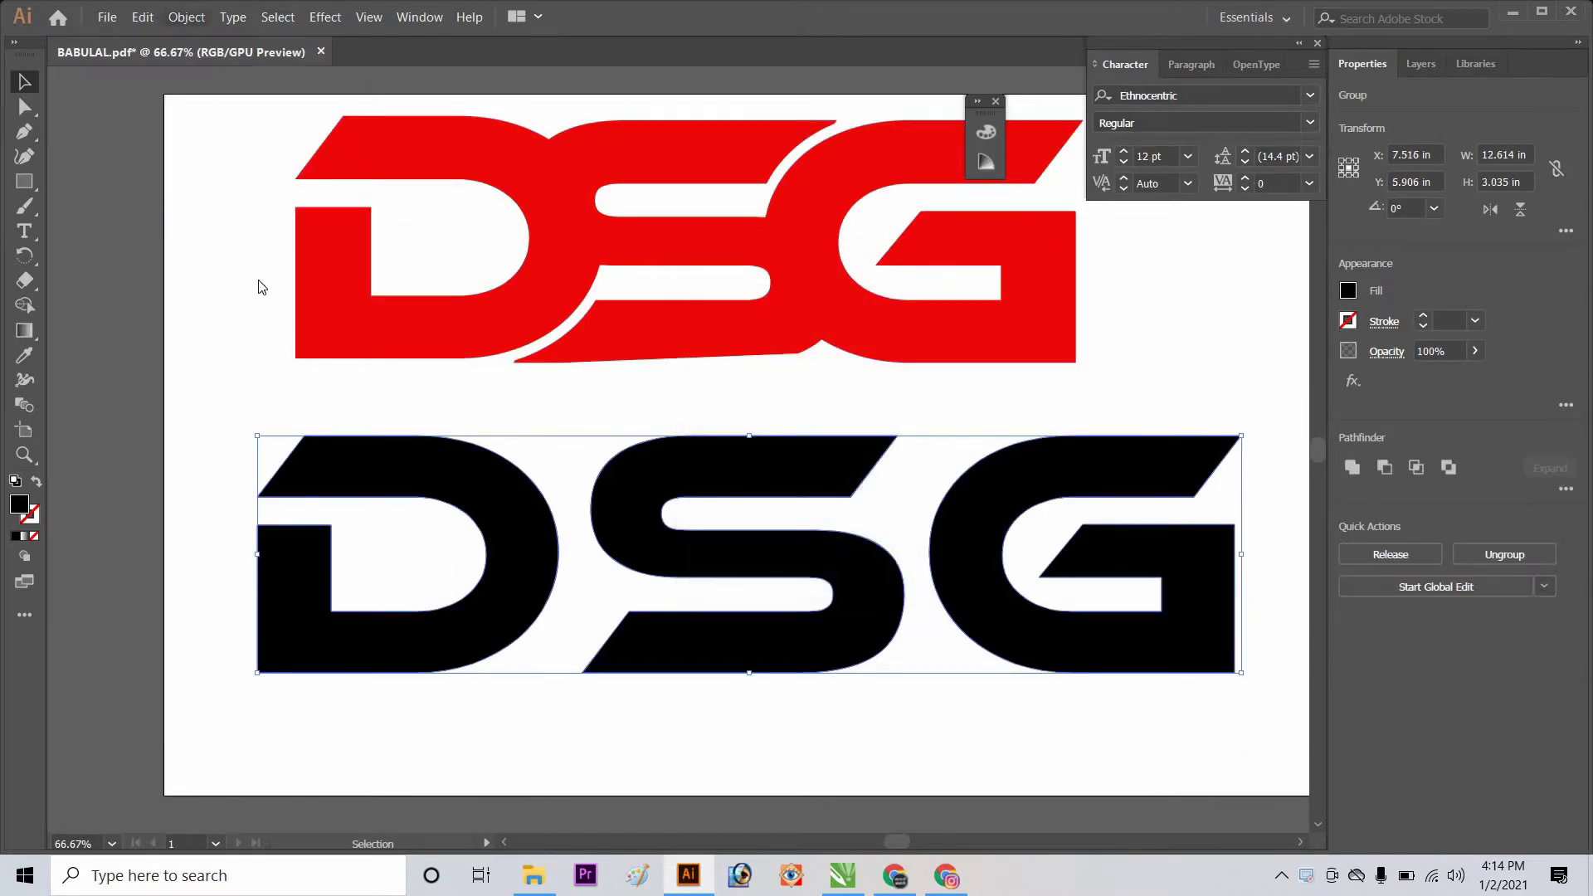
key("alt+o")
key("Escape")
key("alt+o")
key("Return")
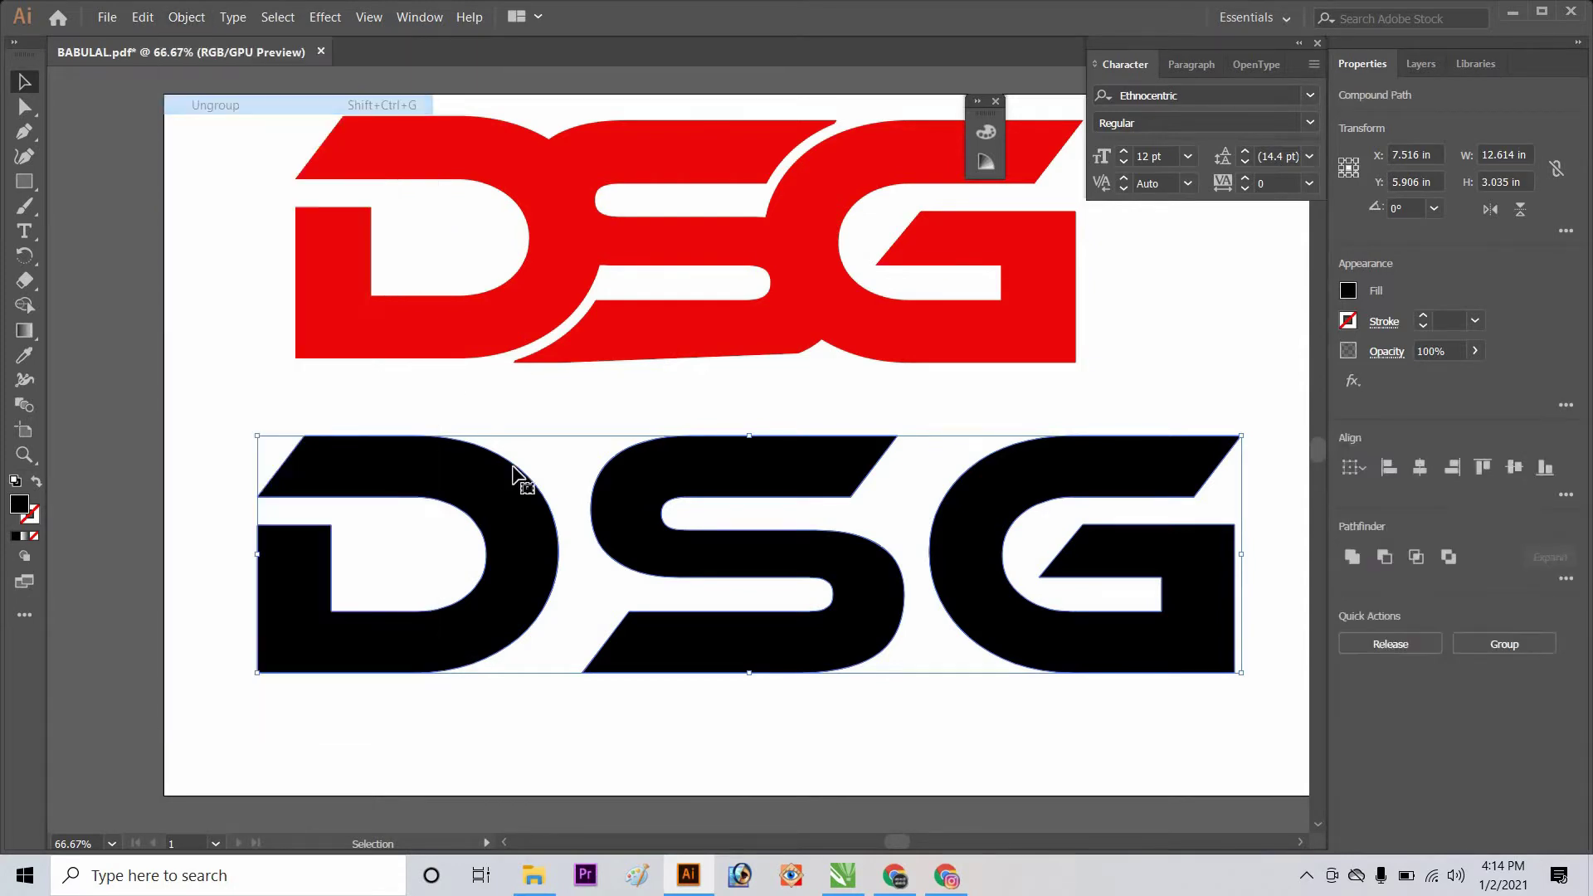
- Try to move the black S sideways onto the right part of the D, and undo that move
left_click(620, 514)
left_click(601, 506)
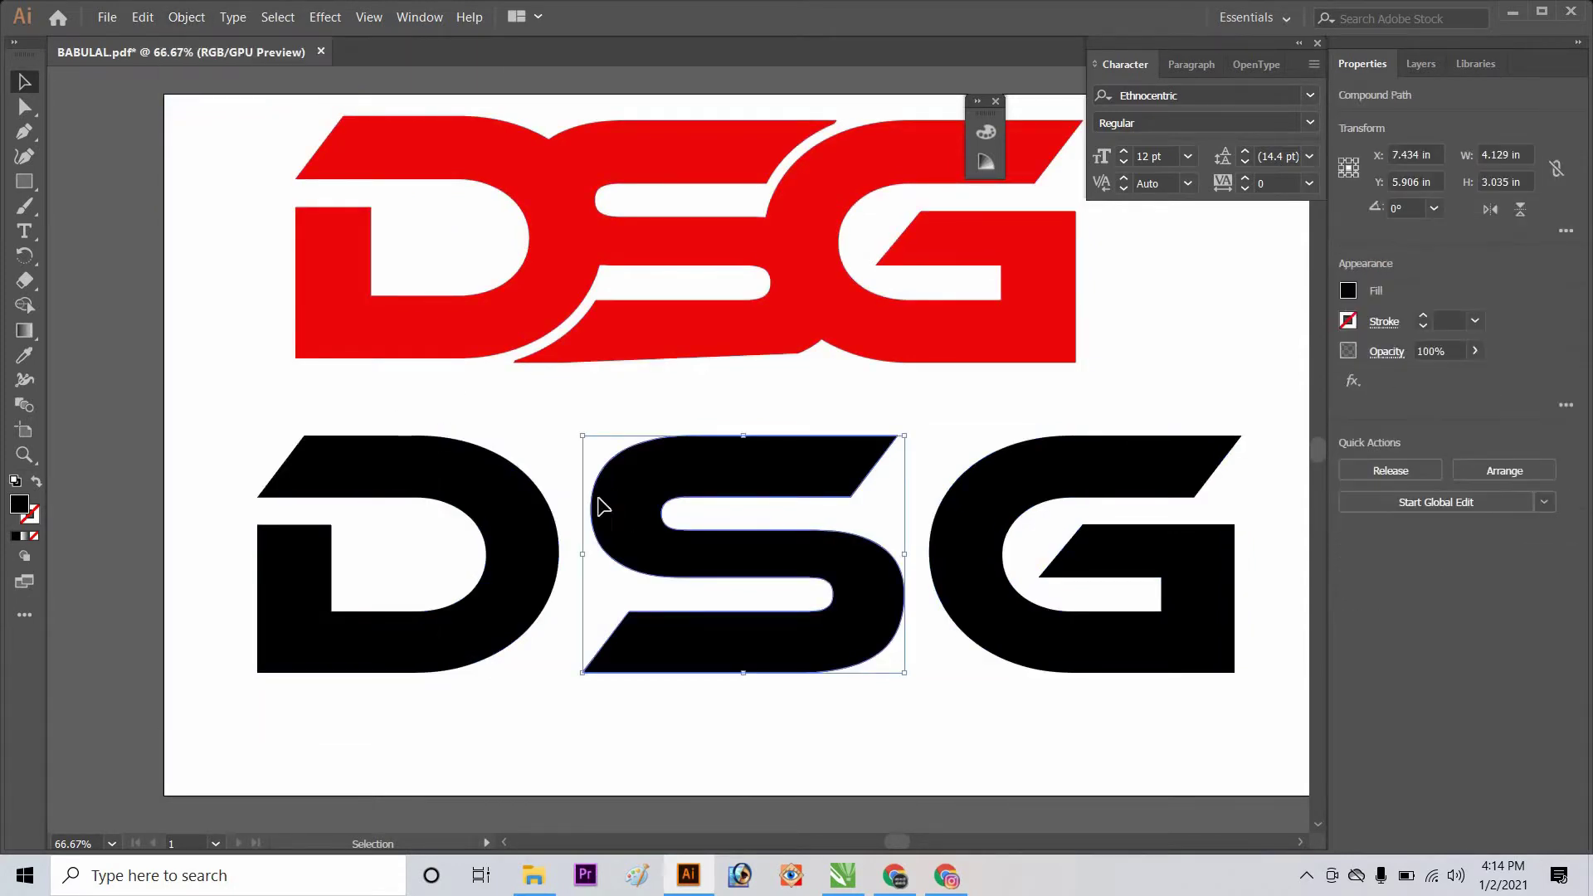
left_click_drag(601, 506, 514, 508)
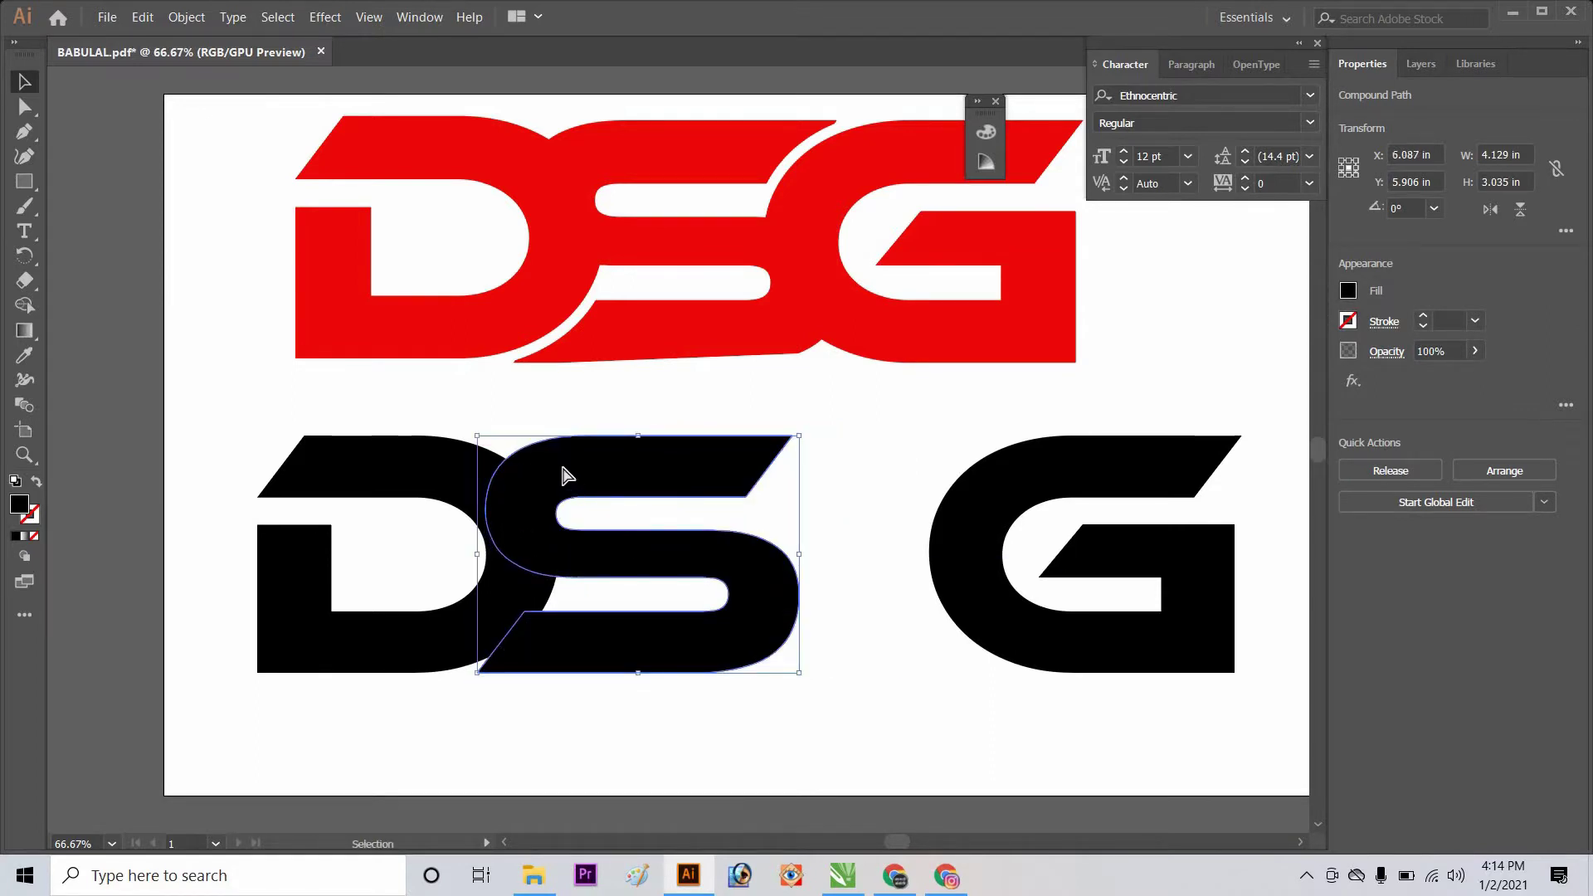
key("ctrl+z")
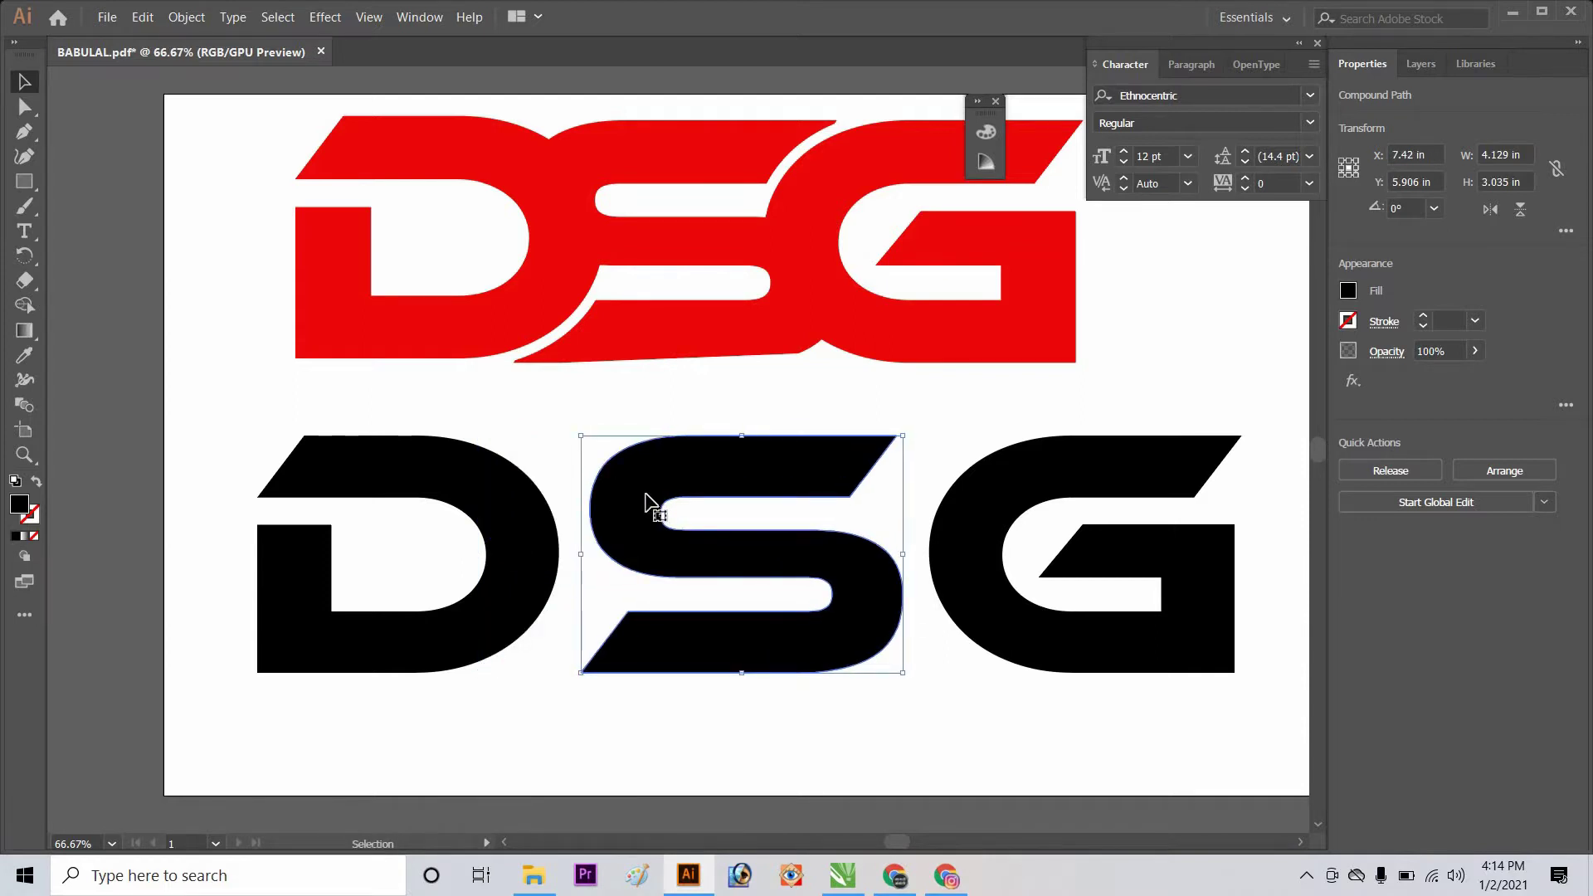
- Nudge the black S horizontally to the left until its left curve overlaps the D's right side, as in the red logo
key("Left")
key("Left")
key("Left")
key("Left")
key("Left")
key("Left")
key("Left")
key("Left")
key("Left")
key("Left")
key("Left")
key("Left")
key("Left")
key("Left")
key("Left")
key("Left")
key("Left")
key("Left")
key("Left")
key("Left")
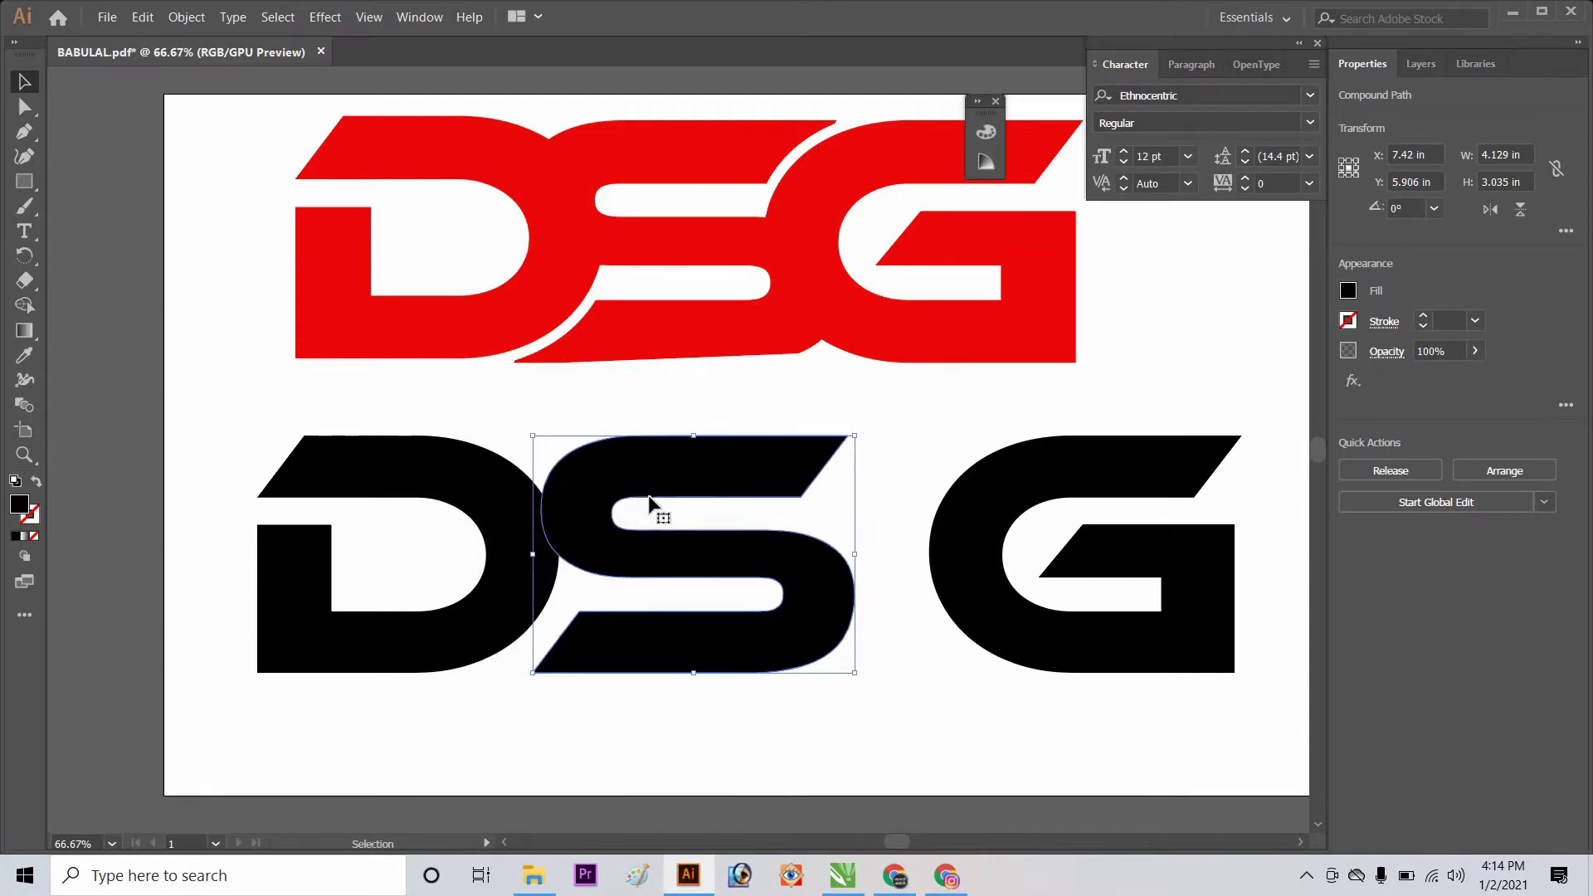
key("Left")
key("Left")
key("Left")
key("Left")
key("Left")
key("Left")
key("Left")
key("Left")
key("Left")
key("Left")
key("Left")
key("Left")
key("Left")
key("Left")
key("Left")
key("Left")
key("Left")
key("Left")
key("Left")
key("Left")
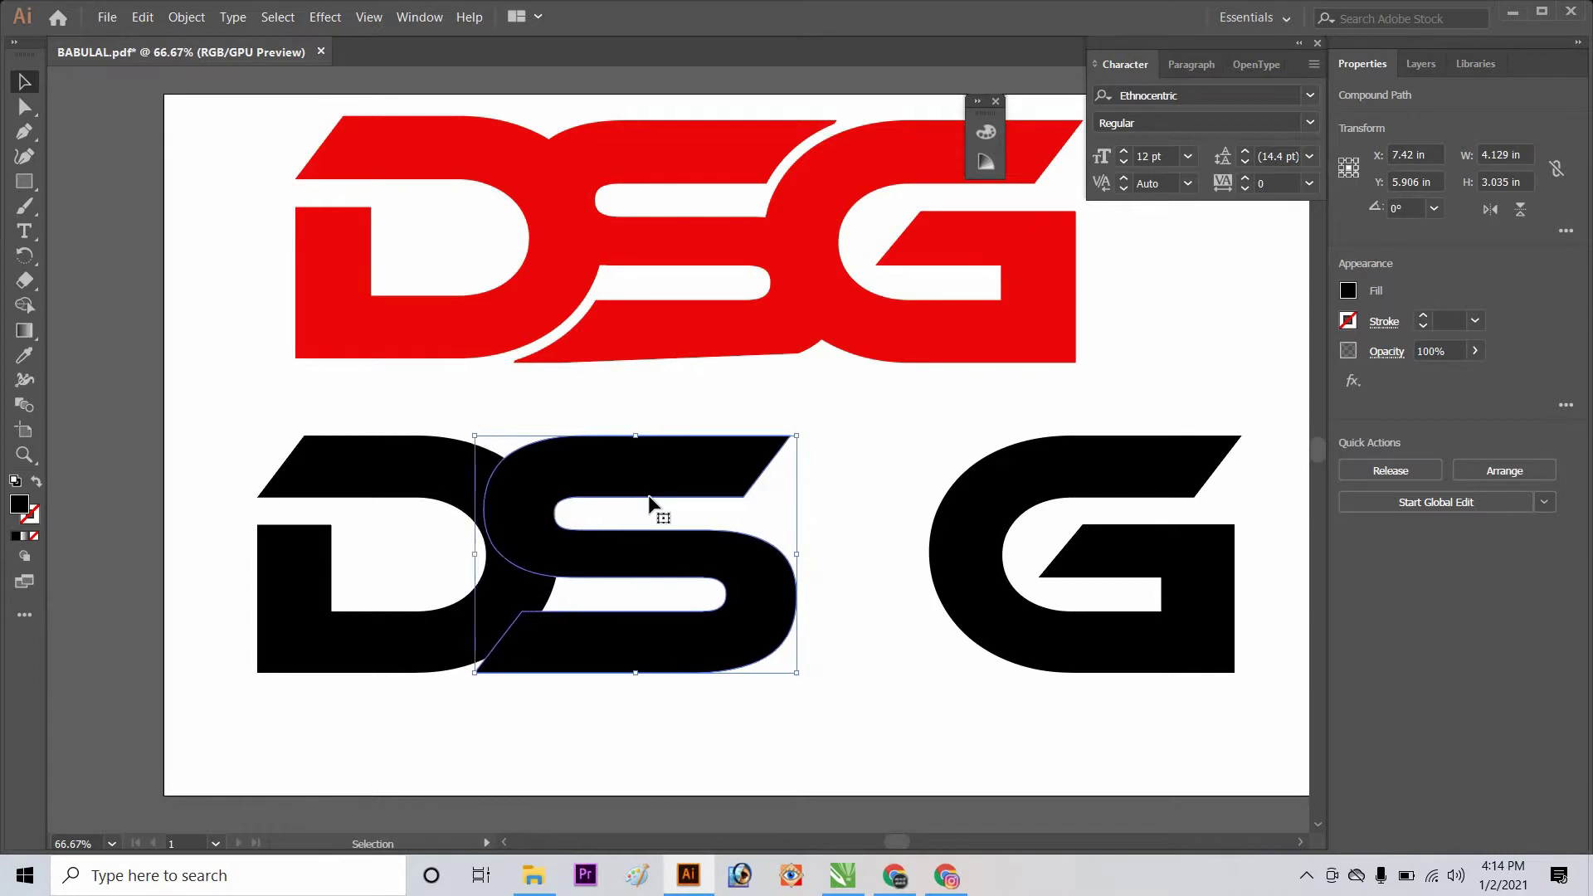
key("Left")
key("Left")
key("Left")
key("Left")
key("Left")
key("Left")
key("Left")
key("Left")
key("Left")
- Nudge the black G horizontally to the left, to X about 9.1 in, so it overlaps the right end of the S
left_click(953, 487)
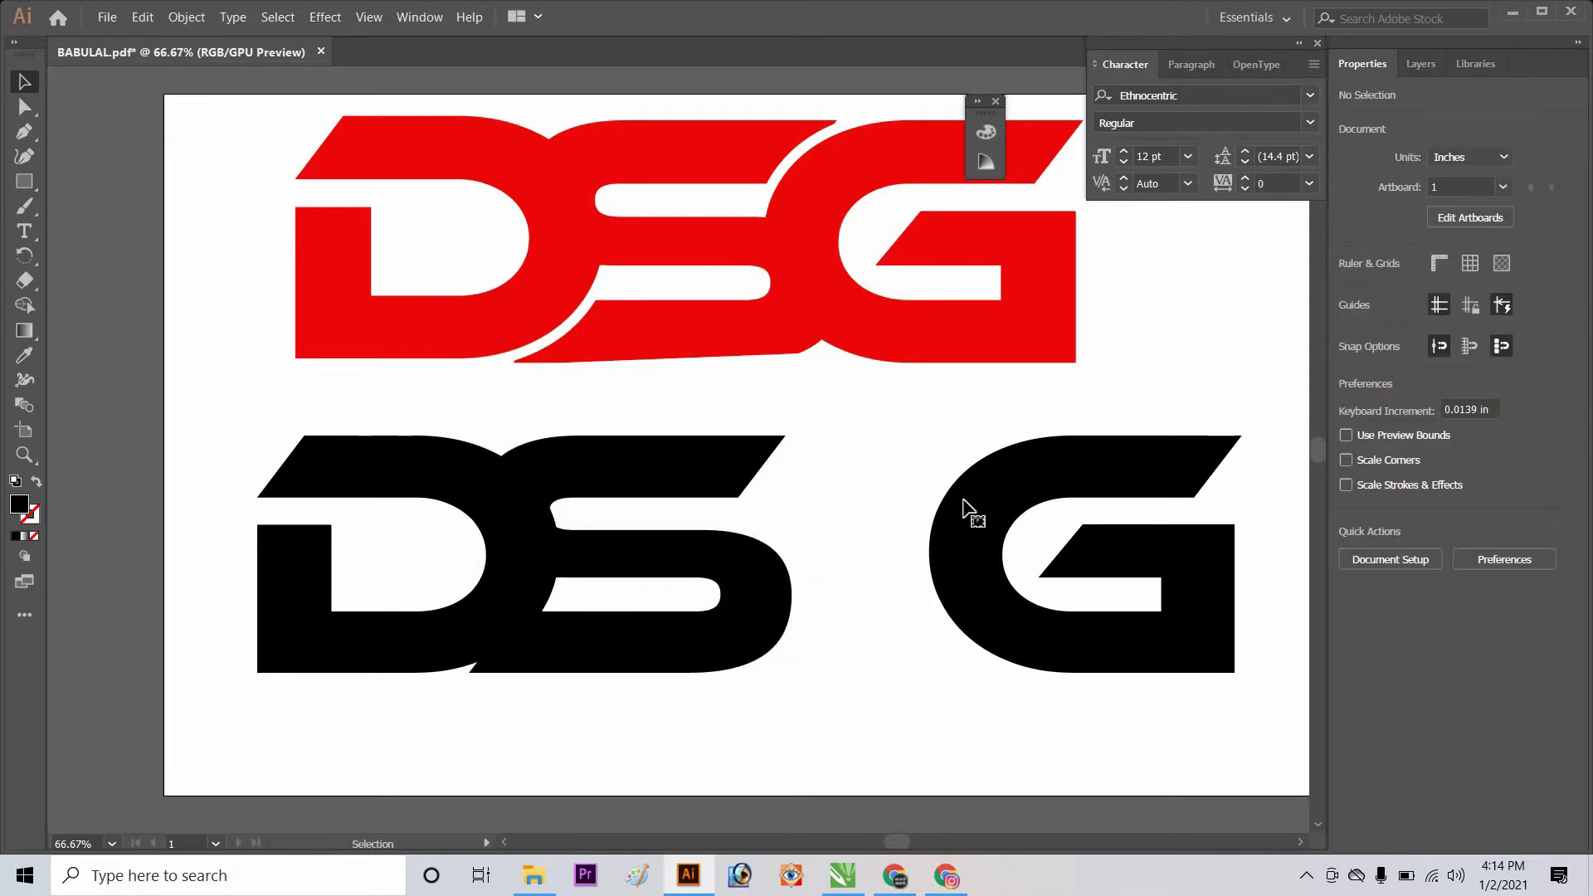
left_click(965, 508)
key("Left")
key("Left")
key("Left")
key("Left")
key("Left")
key("Left")
key("Left")
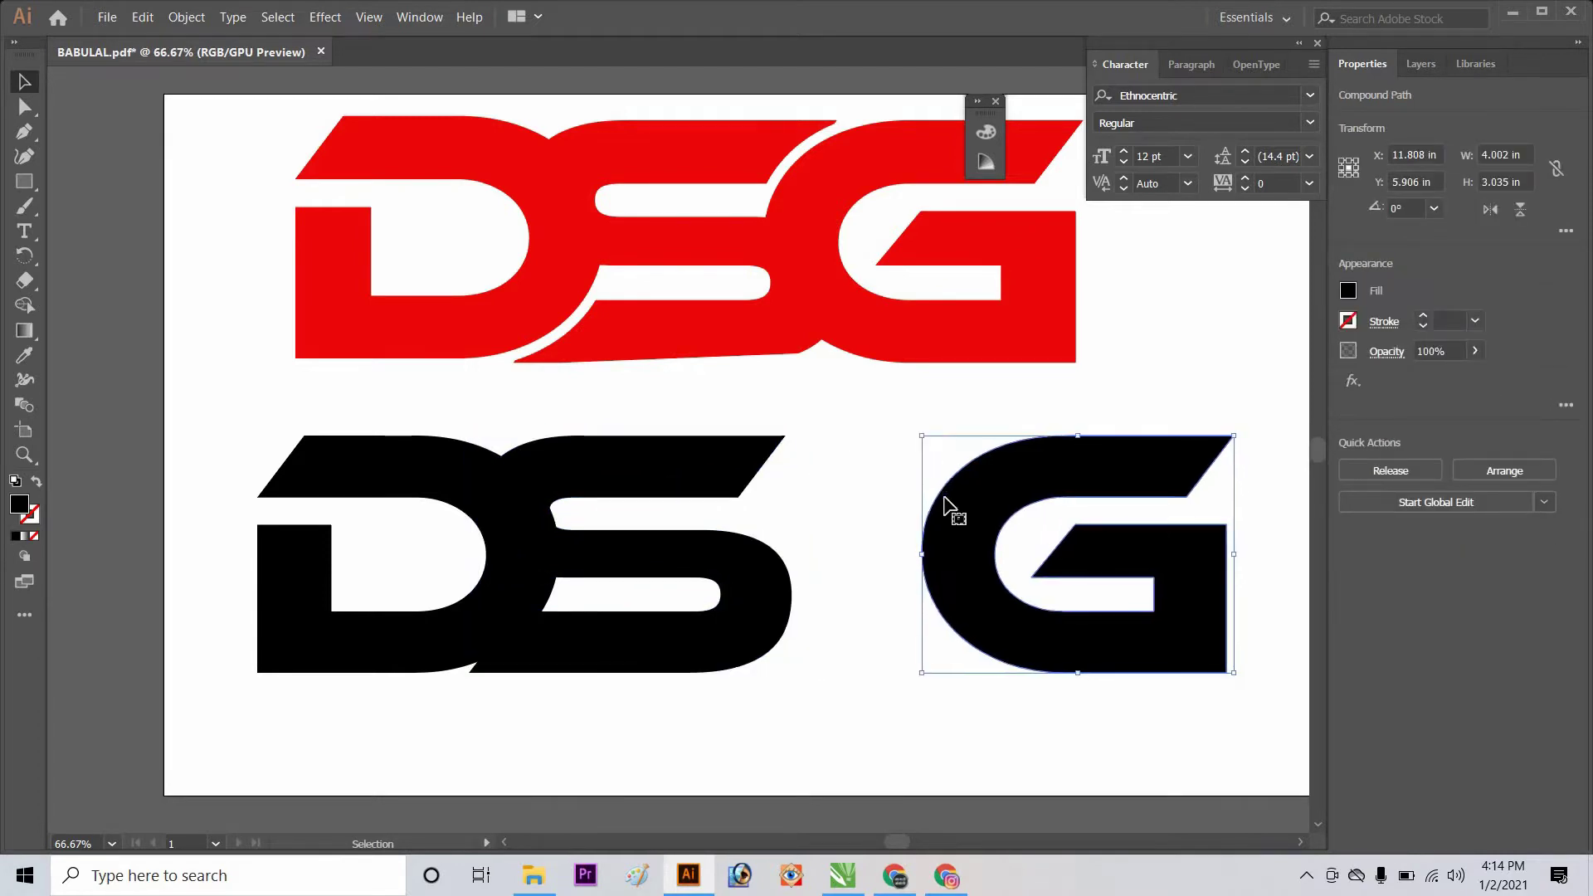
key("Left")
key("Left")
key("Left")
key("Left")
key("Left")
key("Left")
key("Left")
key("Left")
key("Left")
key("Left")
key("Left")
key("Left")
key("Left")
key("Left")
key("Left")
key("Left")
key("Left")
key("Left")
key("Left")
key("Left")
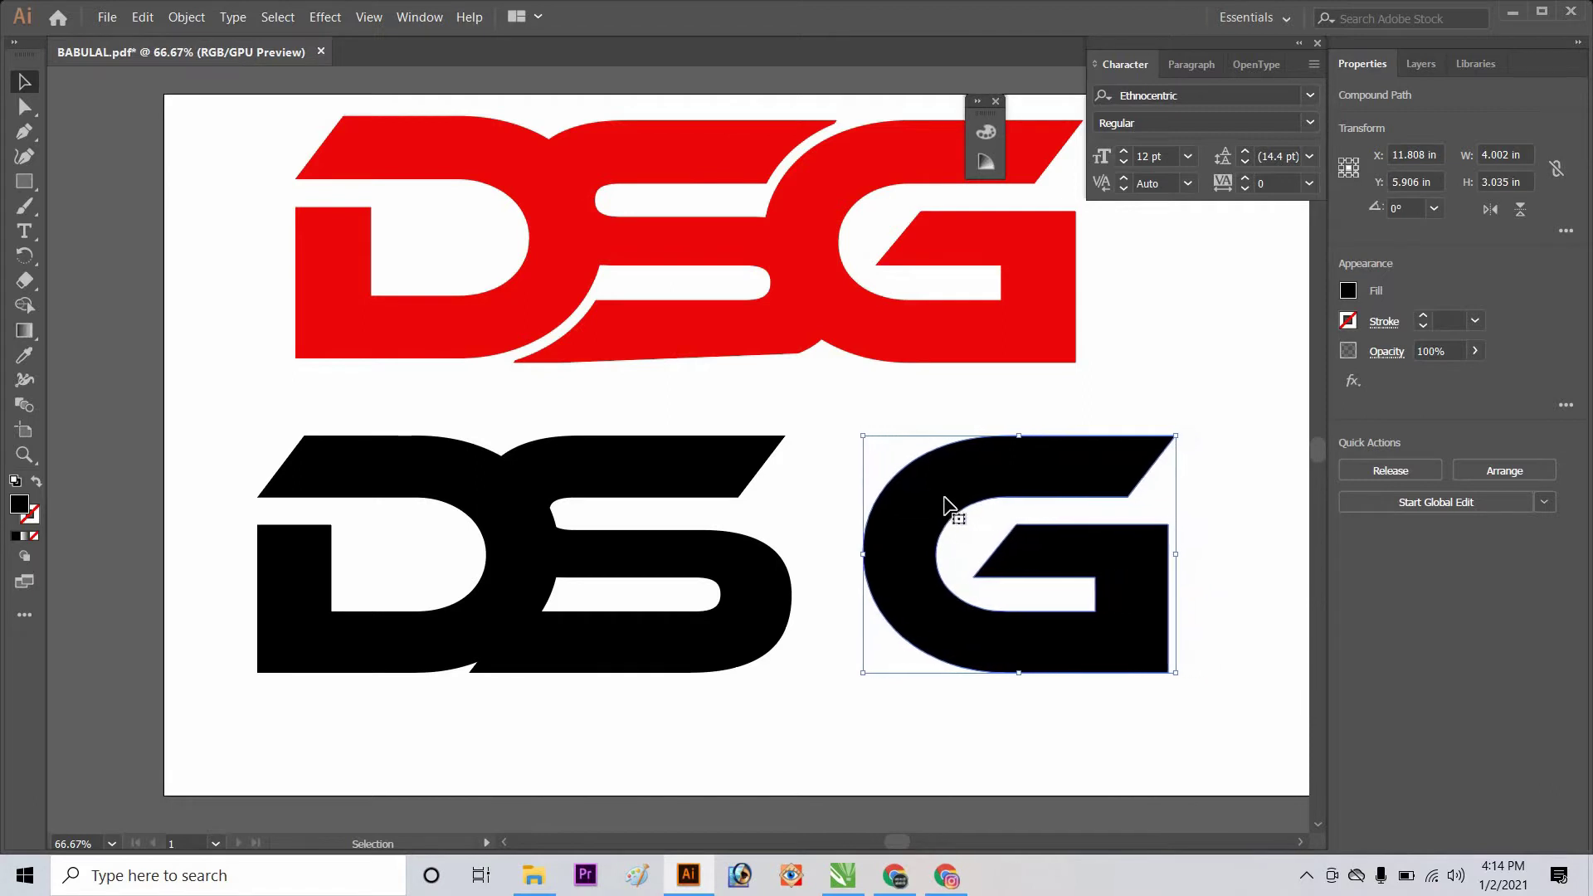
key("Left")
key("Left")
key("Left")
key("Left")
key("Left")
key("Left")
key("Left")
key("Left")
key("Left")
key("Left")
key("Left")
key("Left")
key("Left")
key("Left")
key("Left")
key("Left")
key("Left")
key("Left")
key("Left")
key("Left")
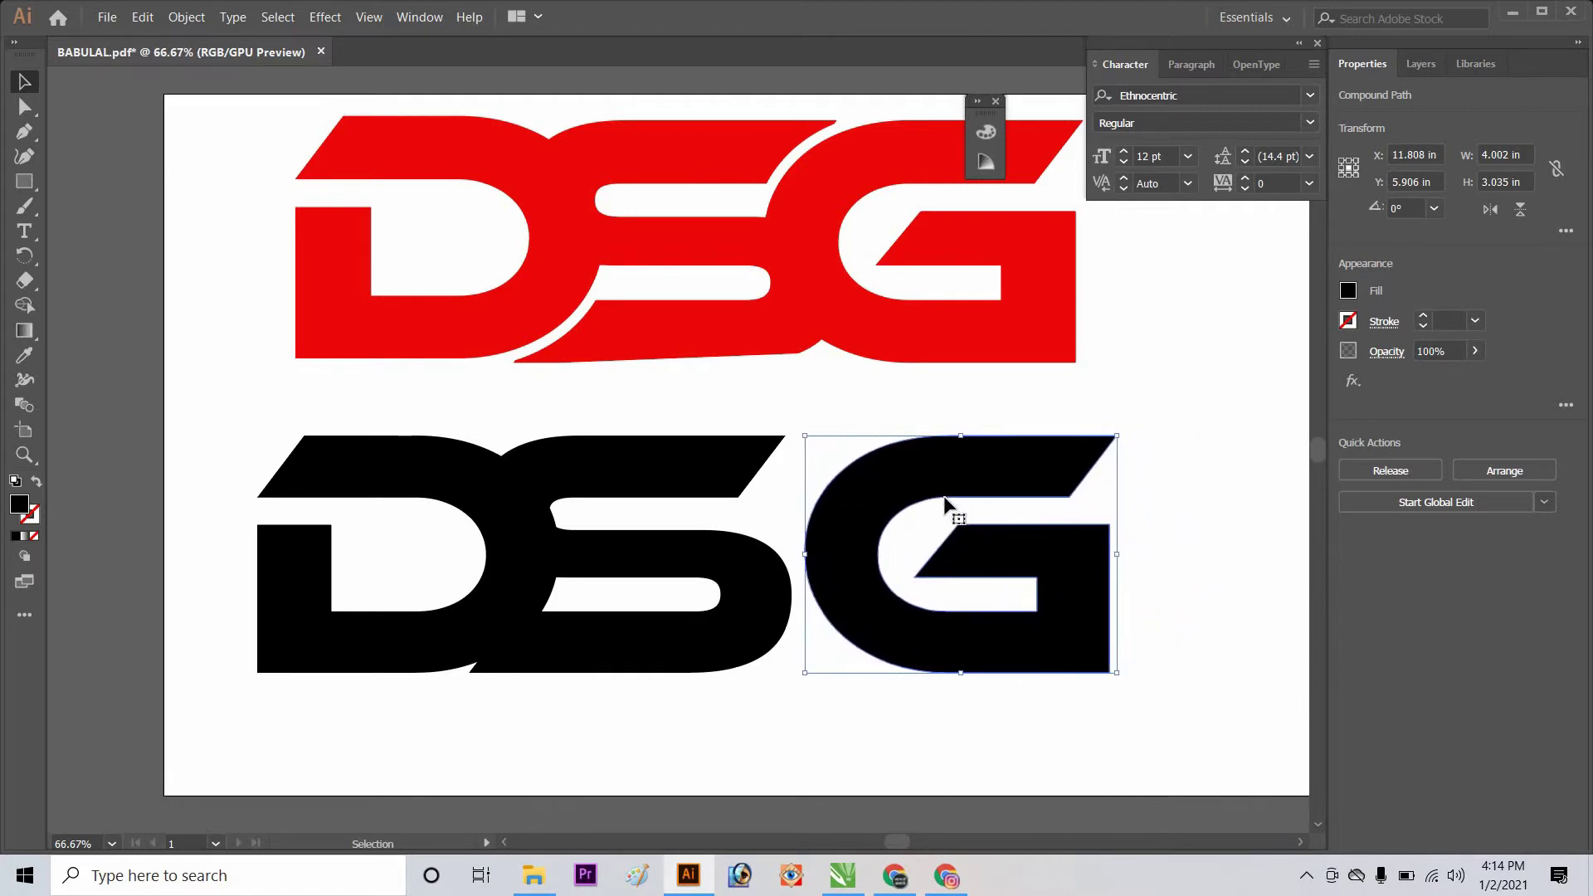
key("Left")
key("Left")
key("Left")
key("Left")
key("Left")
key("Left")
key("Left")
key("Left")
key("Left")
key("Left")
key("Left")
key("Left")
key("Left")
key("Left")
key("Left")
key("Left")
key("Left")
key("Left")
key("Left")
key("Left")
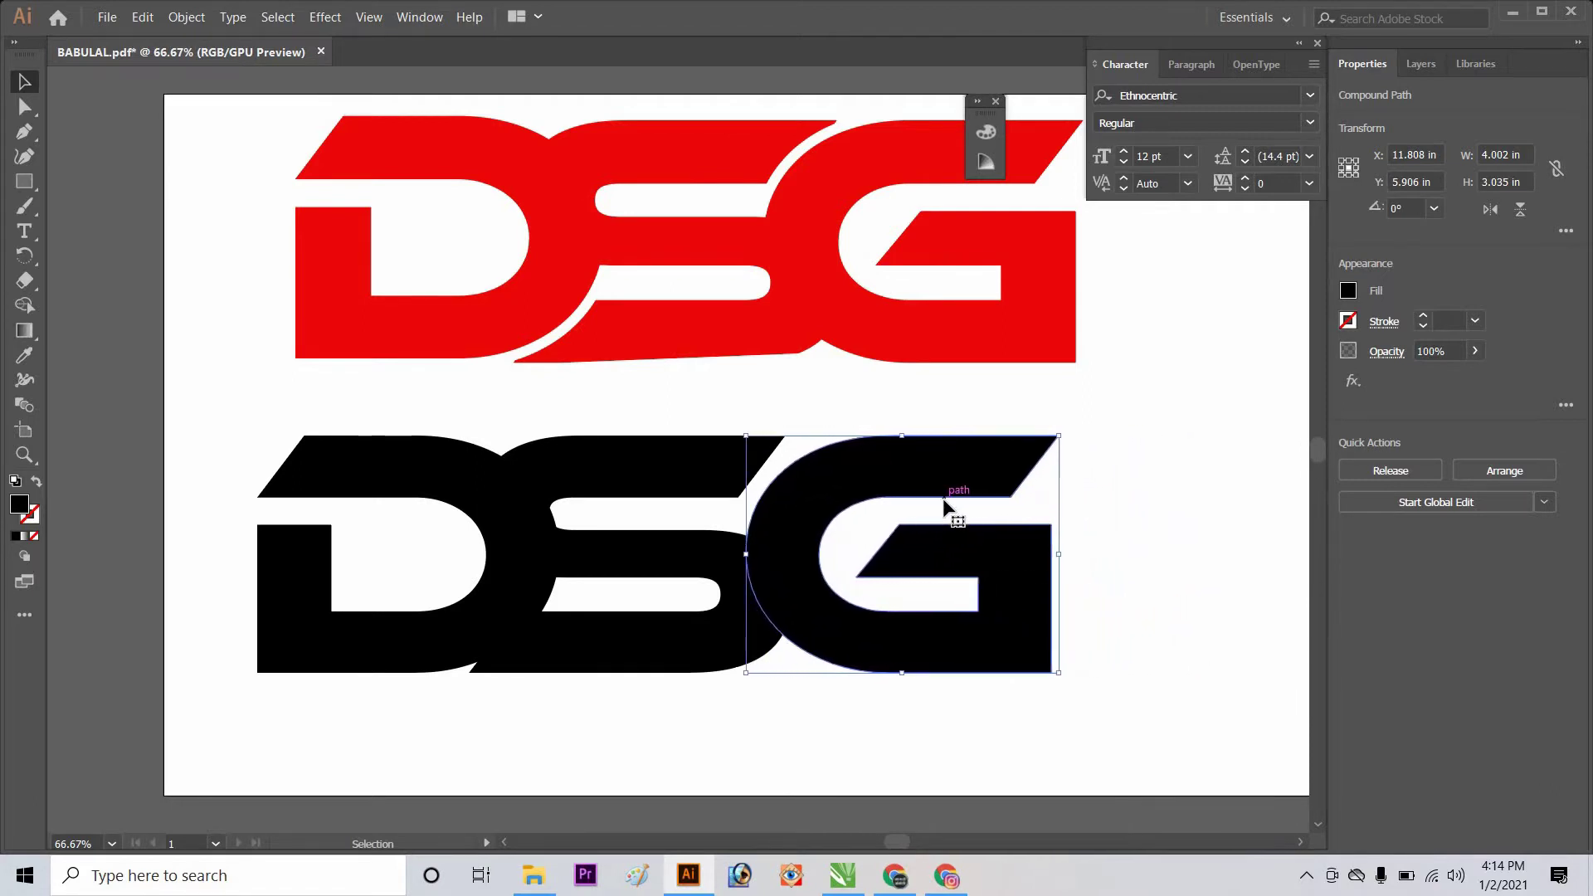
key("Left")
key("Left")
key("Left")
key("Left")
key("Left")
key("Left")
key("Left")
key("Left")
key("Left")
key("Left")
key("Left")
key("Left")
key("Left")
key("Left")
key("Left")
key("Left")
key("Left")
key("Left")
key("Left")
key("Left")
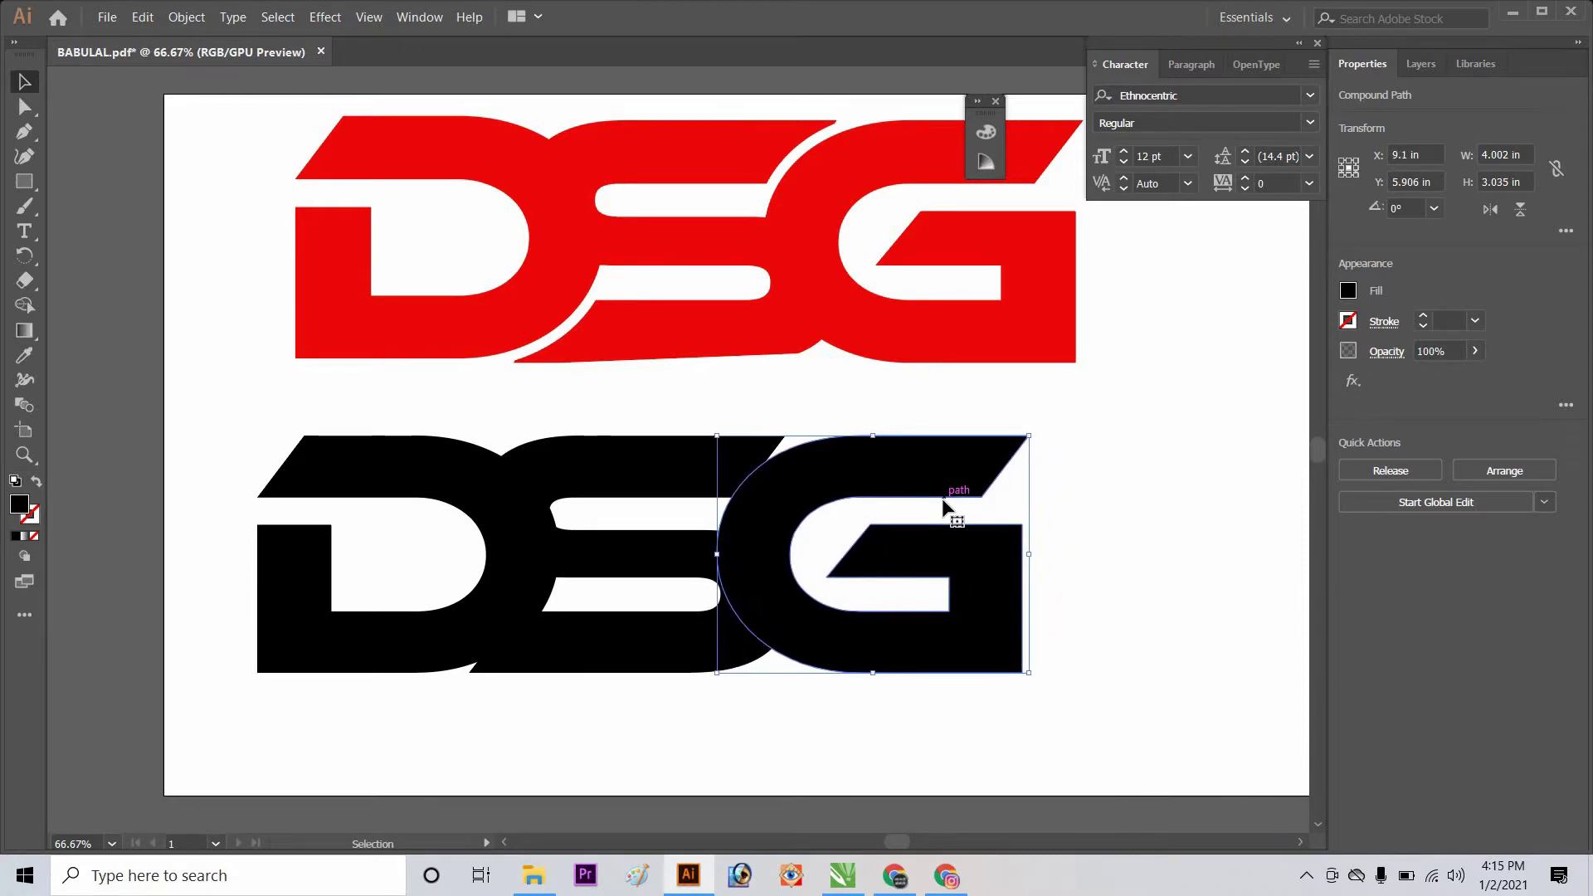
- Fine-tune the black G's horizontal position to X about 9.04 in so it overlaps the right end of the S
key("Left")
key("Left")
key("Left")
key("Left")
key("Left")
key("Left")
key("Left")
key("Left")
key("Left")
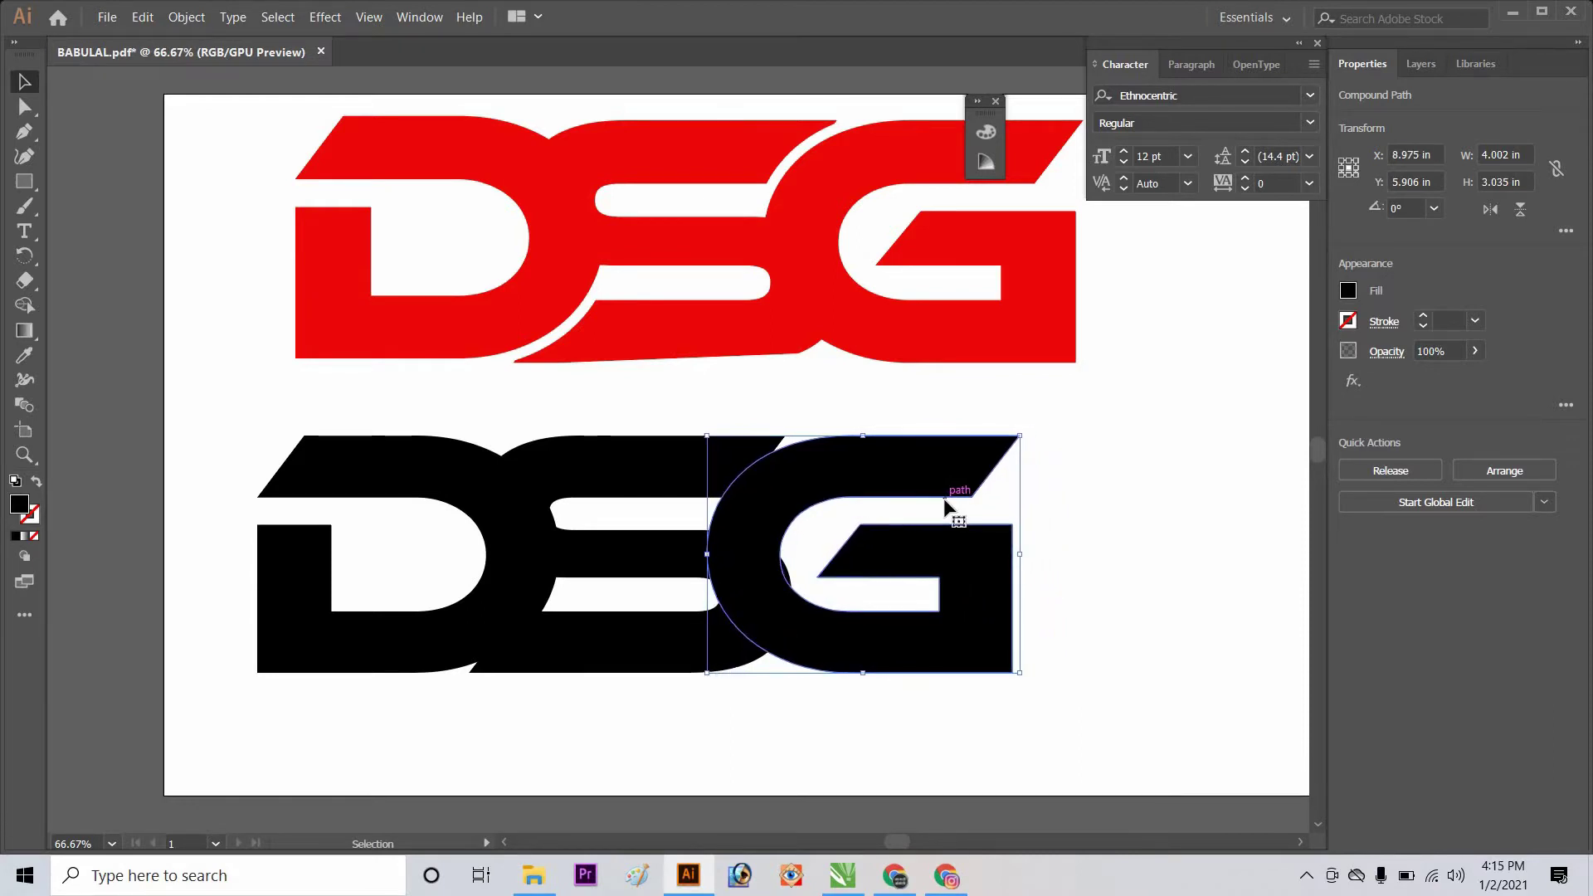
key("Right")
key("Right")
key("Right")
key("Right")
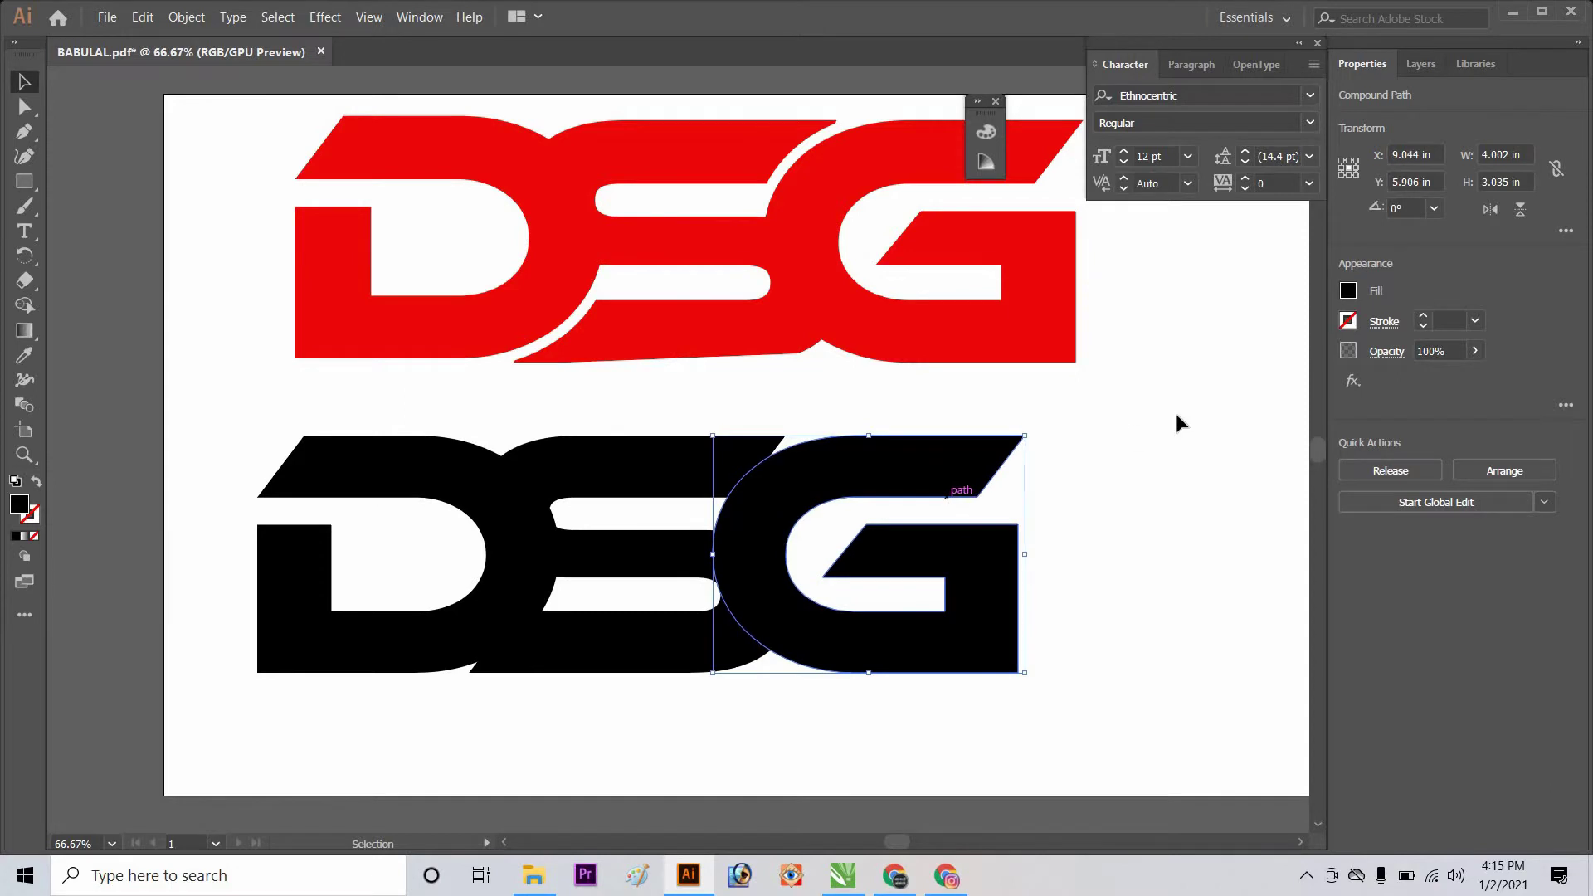
left_click(1078, 419)
- Offset the paths of all three black letters by 0.1389 in with Miter joins and a miter limit of 4
left_click_drag(274, 415, 974, 569)
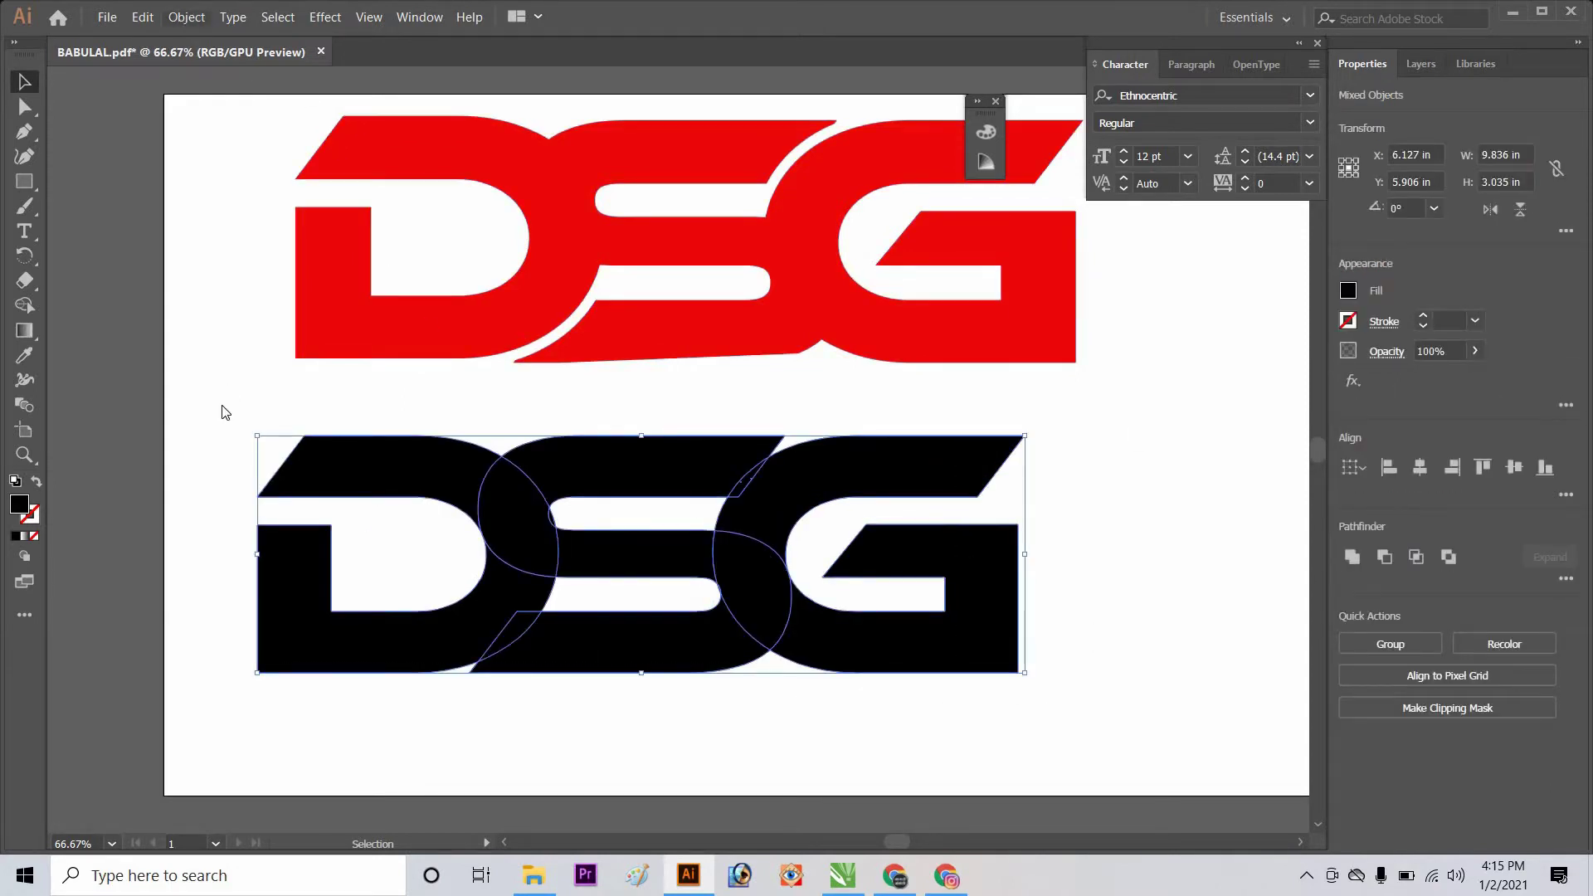
key("alt+o")
mouse_move(222, 426)
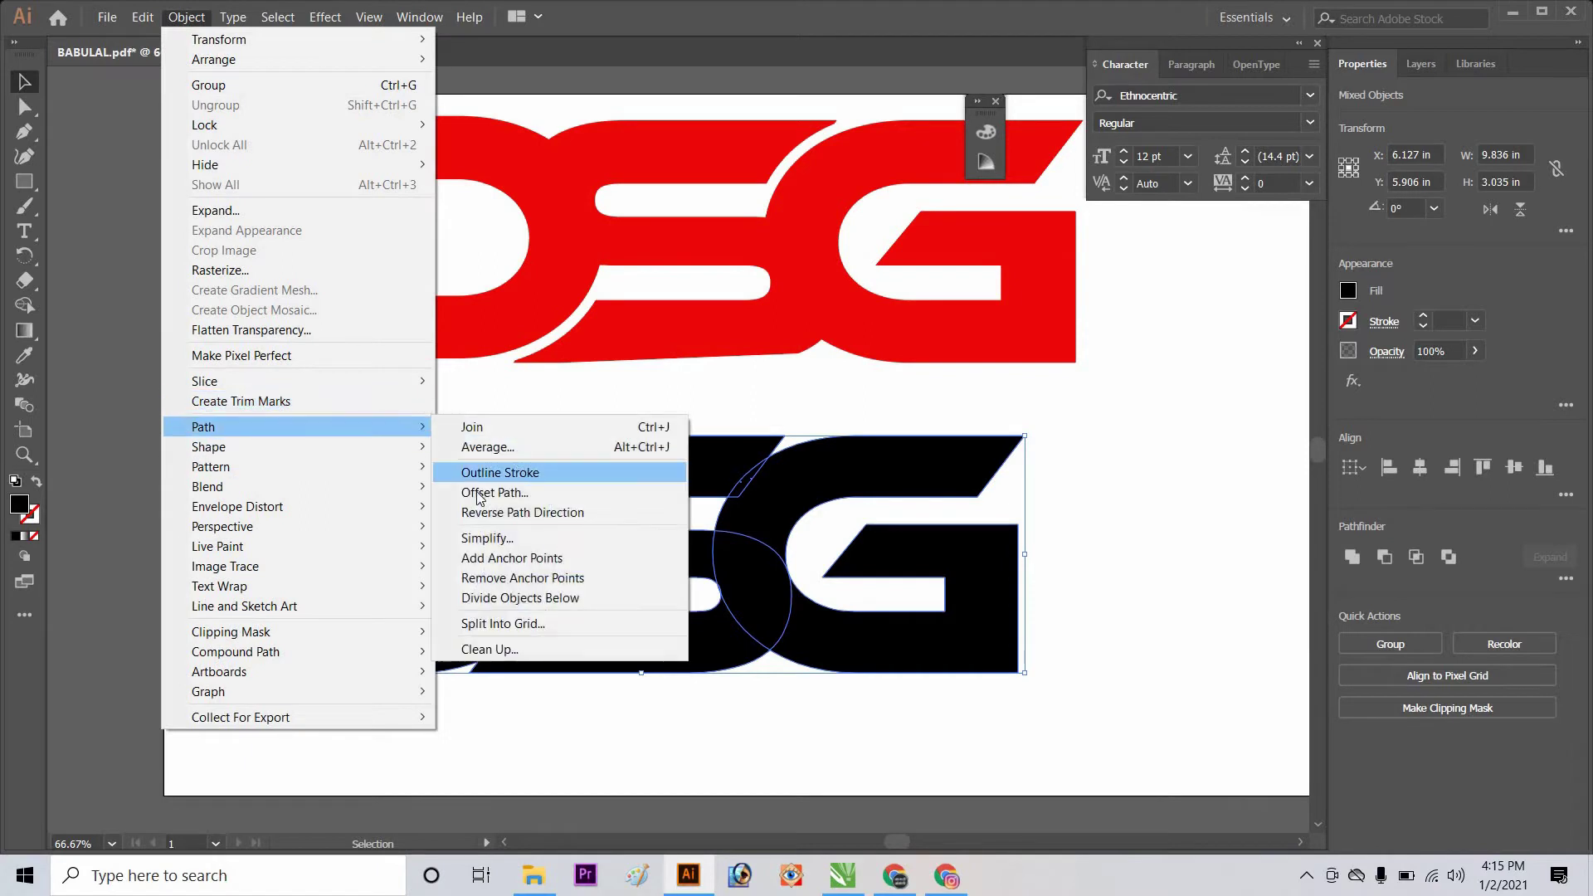
left_click(489, 492)
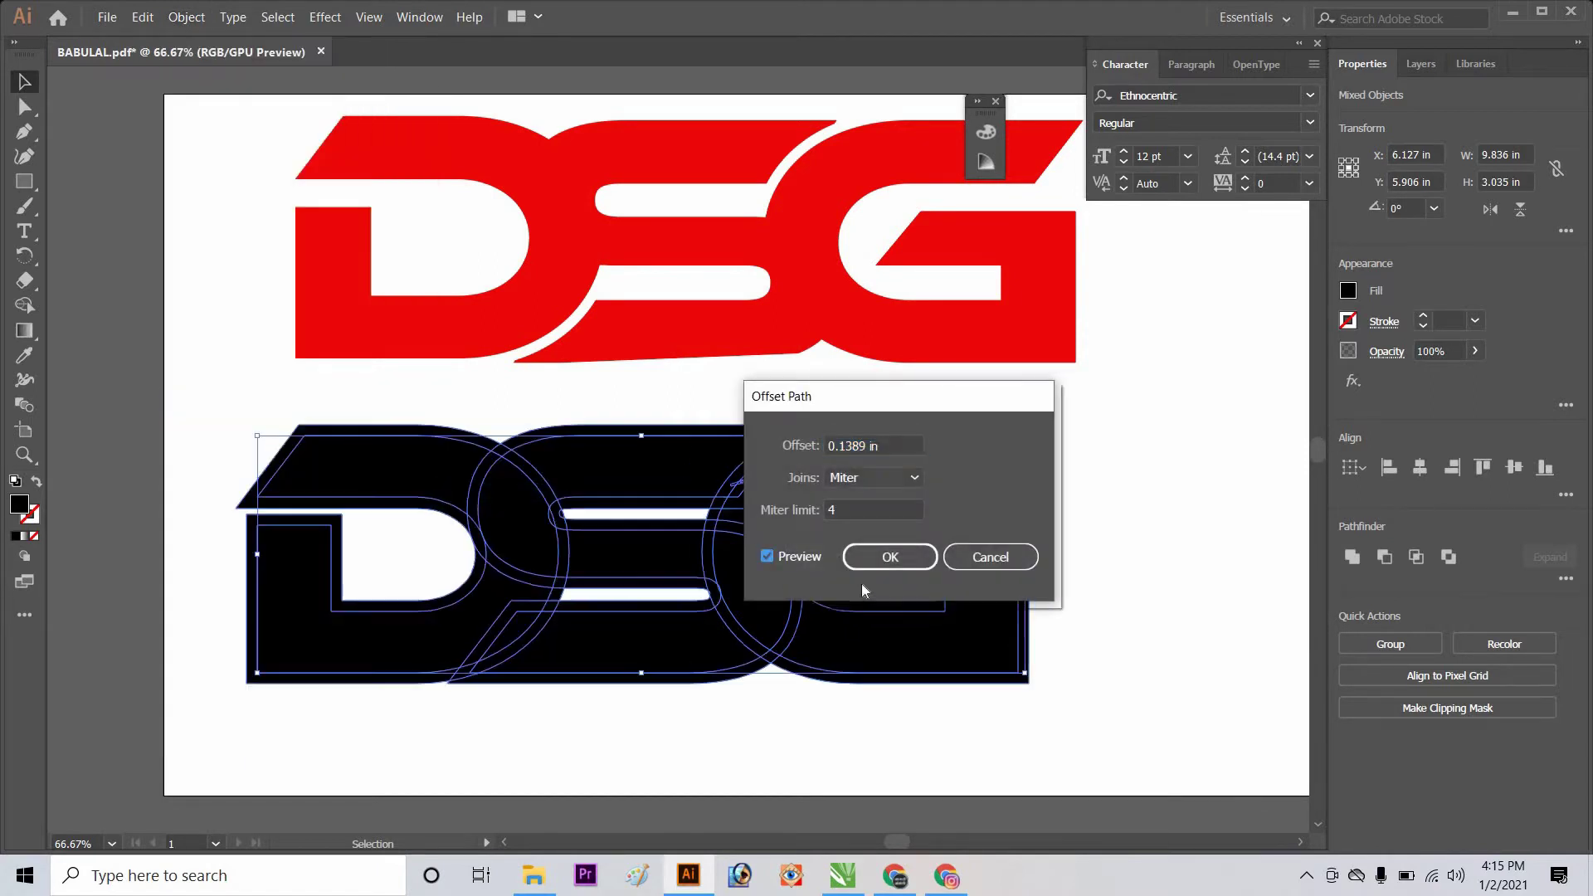
left_click(889, 556)
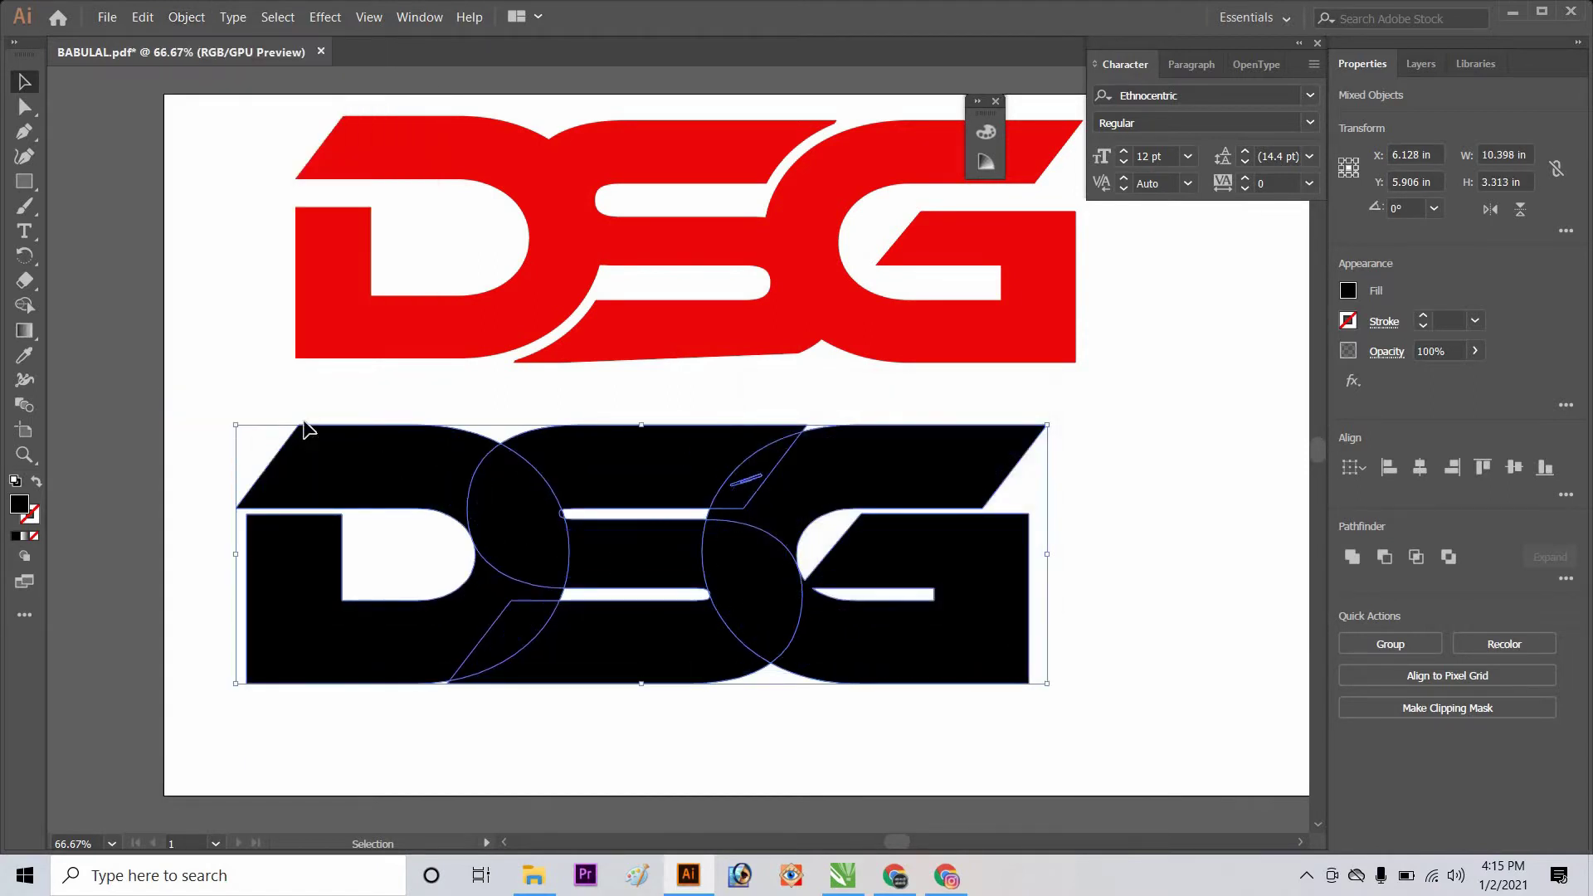
- Use Shape Builder on the black letters to delete the offset border around the D, its gap to the lower S, and the border beneath the S
left_click_drag(246, 384, 1116, 749)
left_click(34, 308)
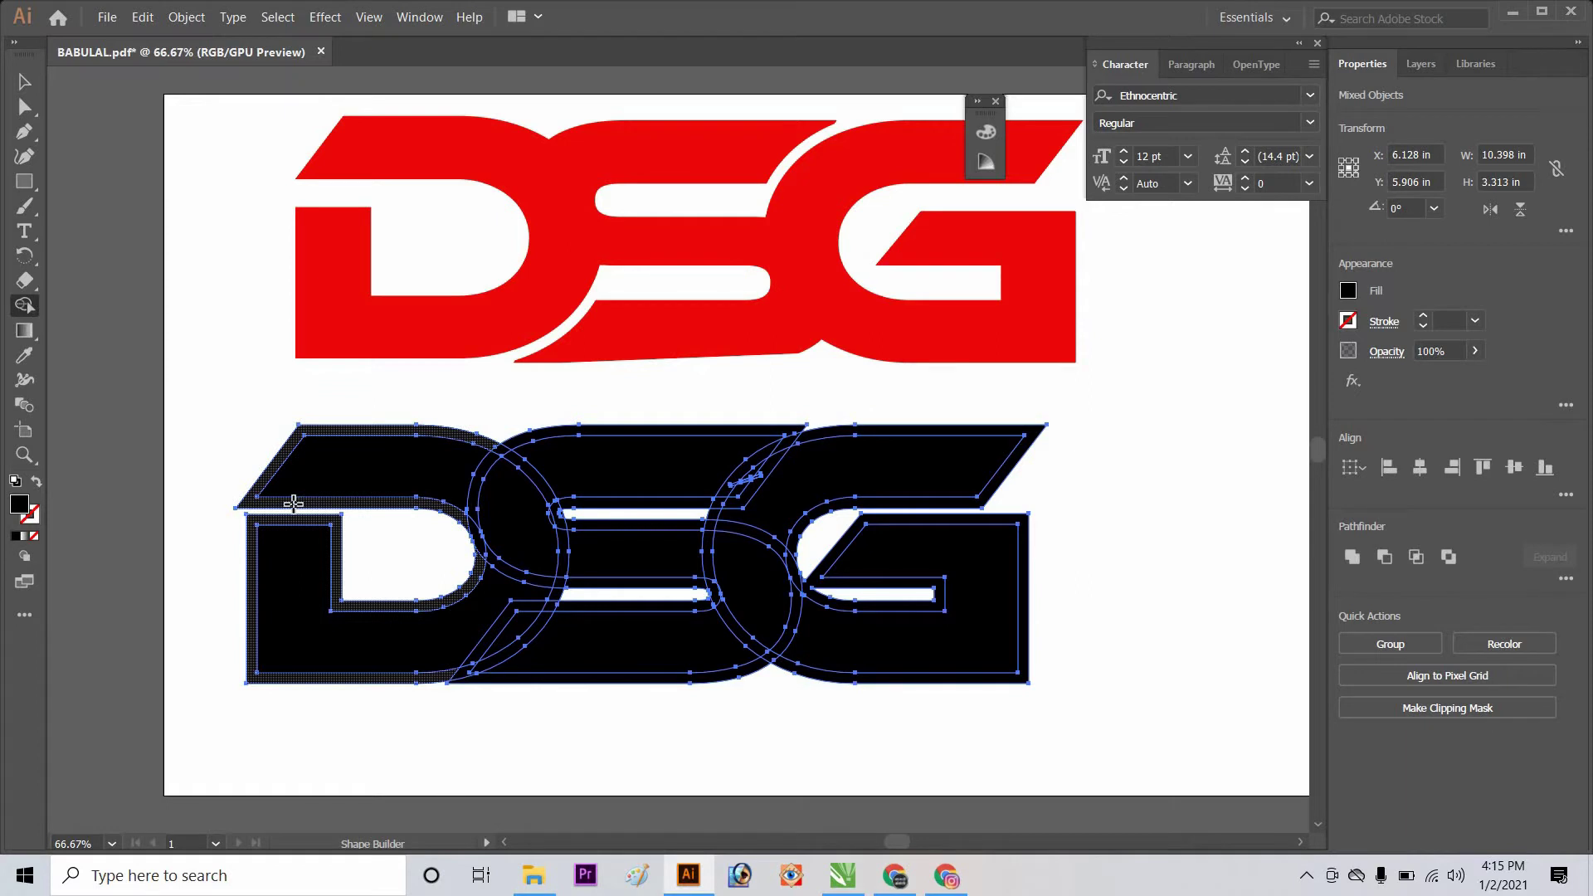
left_click(368, 571, "alt")
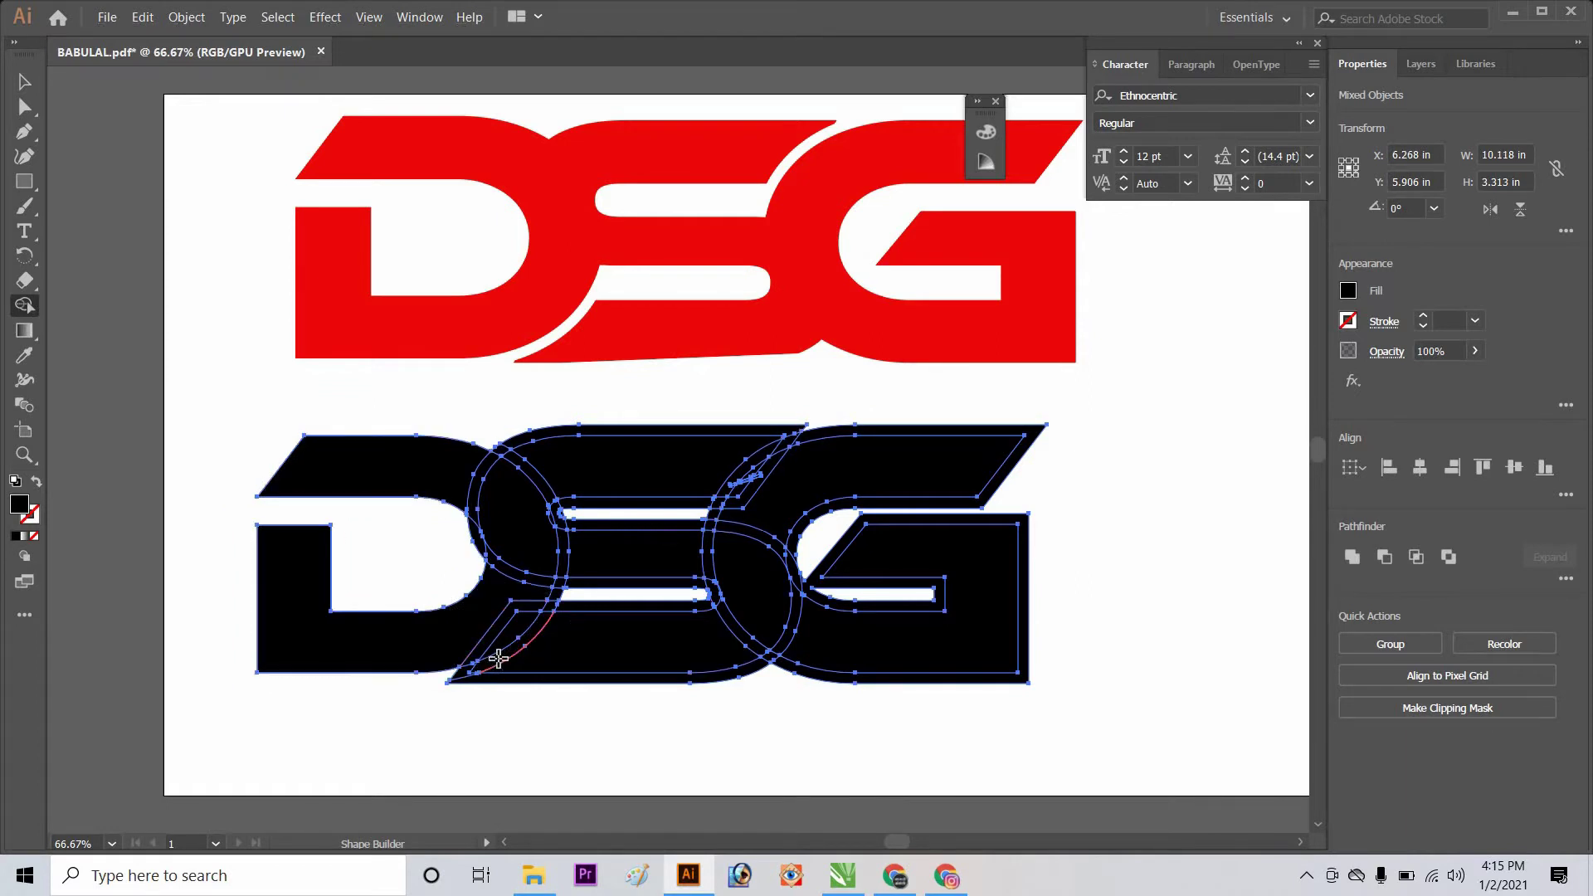
left_click(475, 661, "alt")
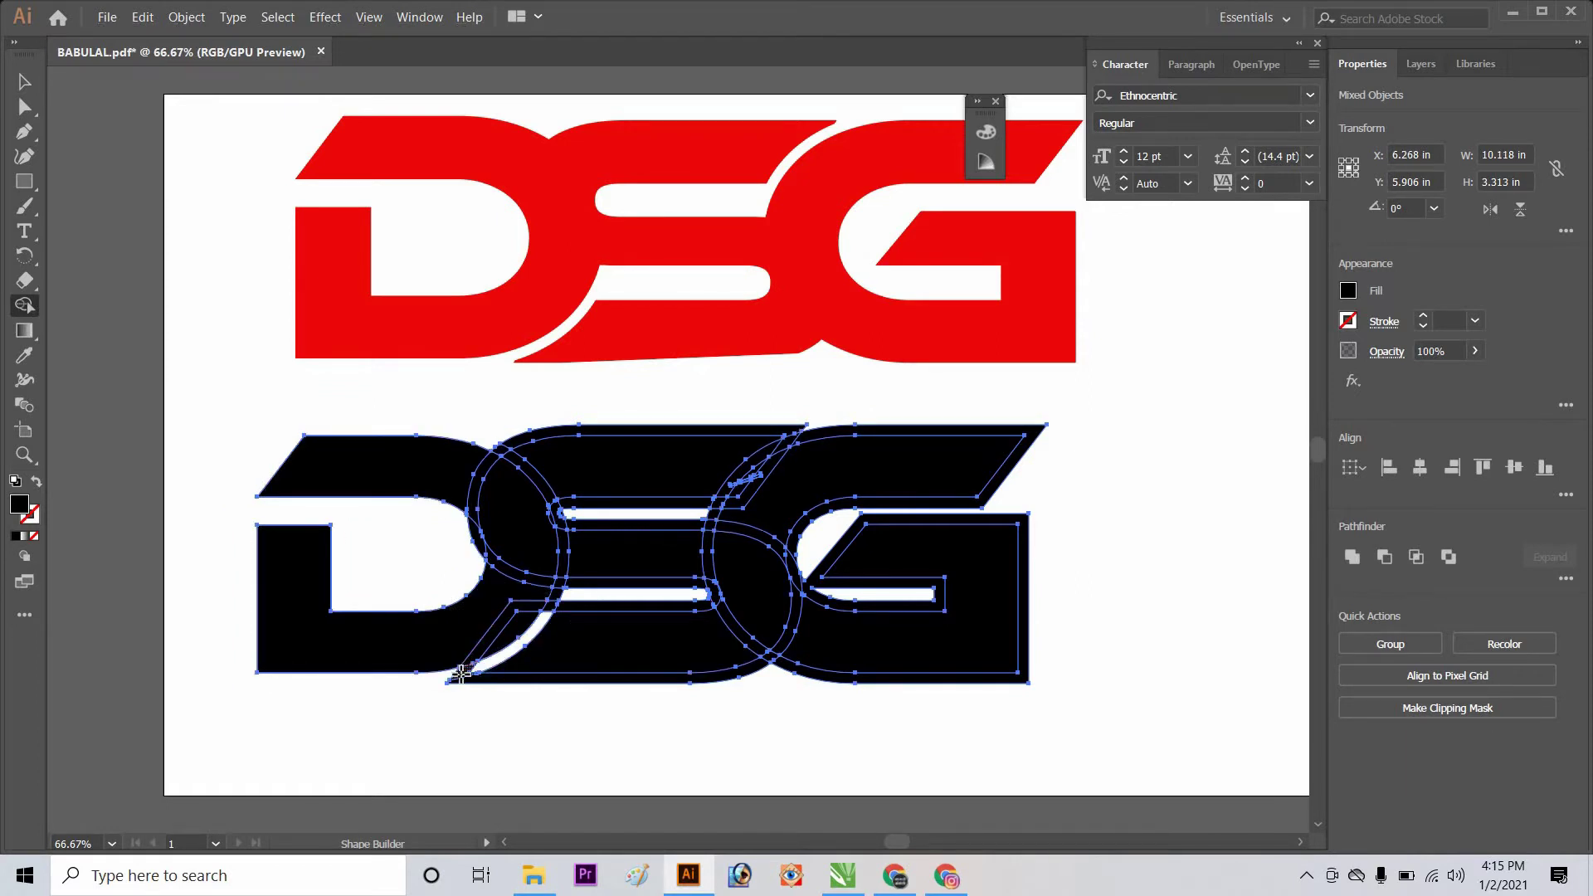
left_click(462, 675, "alt")
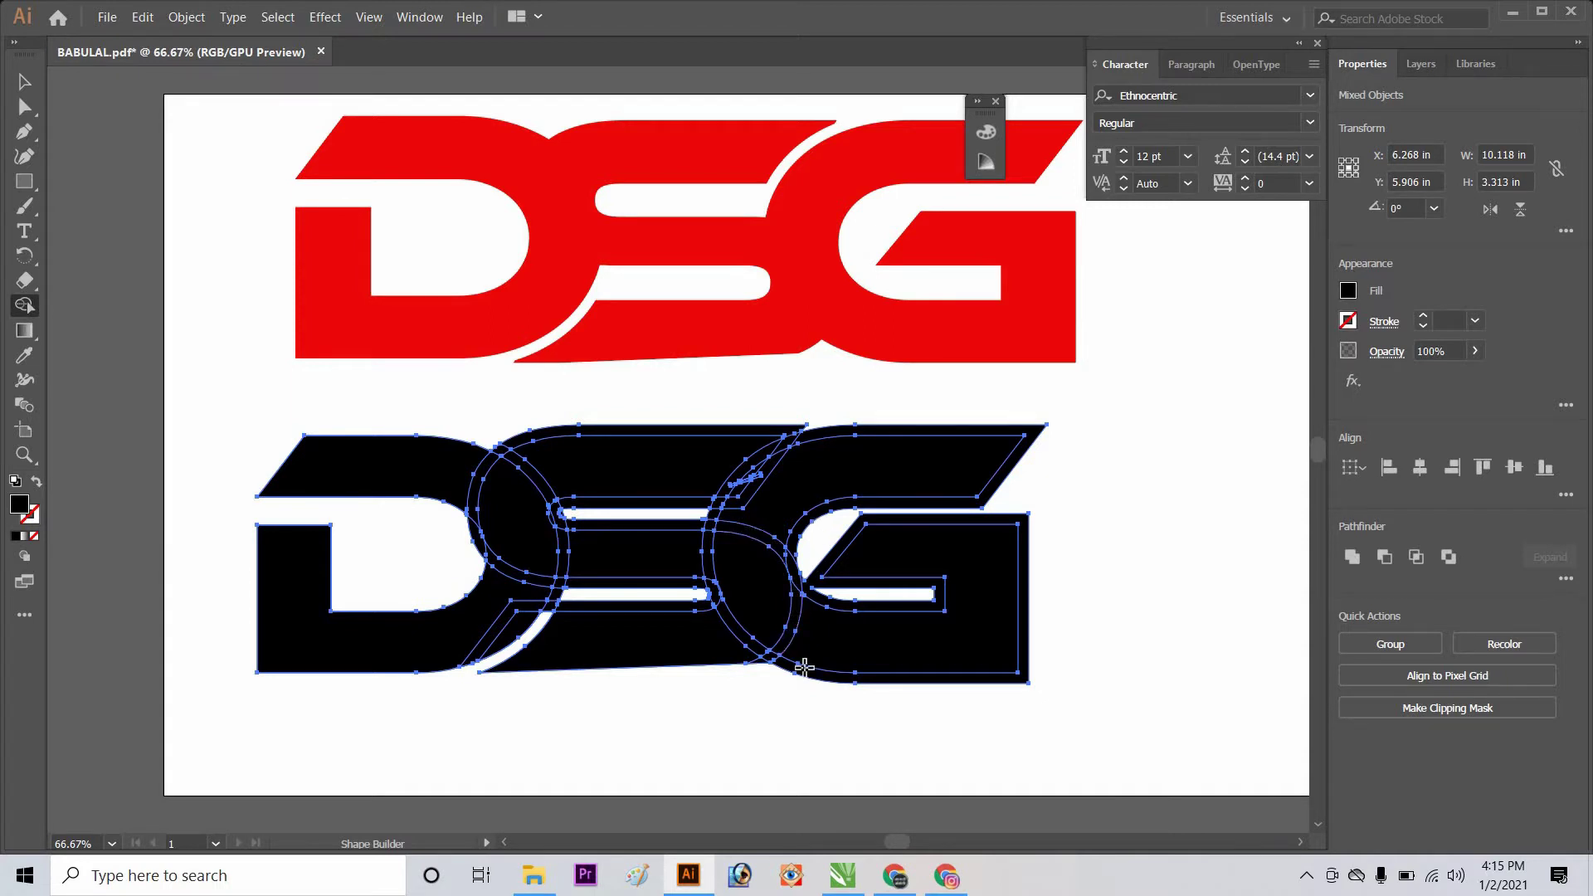
- Delete the offset border around the G, the curved strip separating it from the upper S, and the strip along the S's upper opening
left_click(823, 560, "alt")
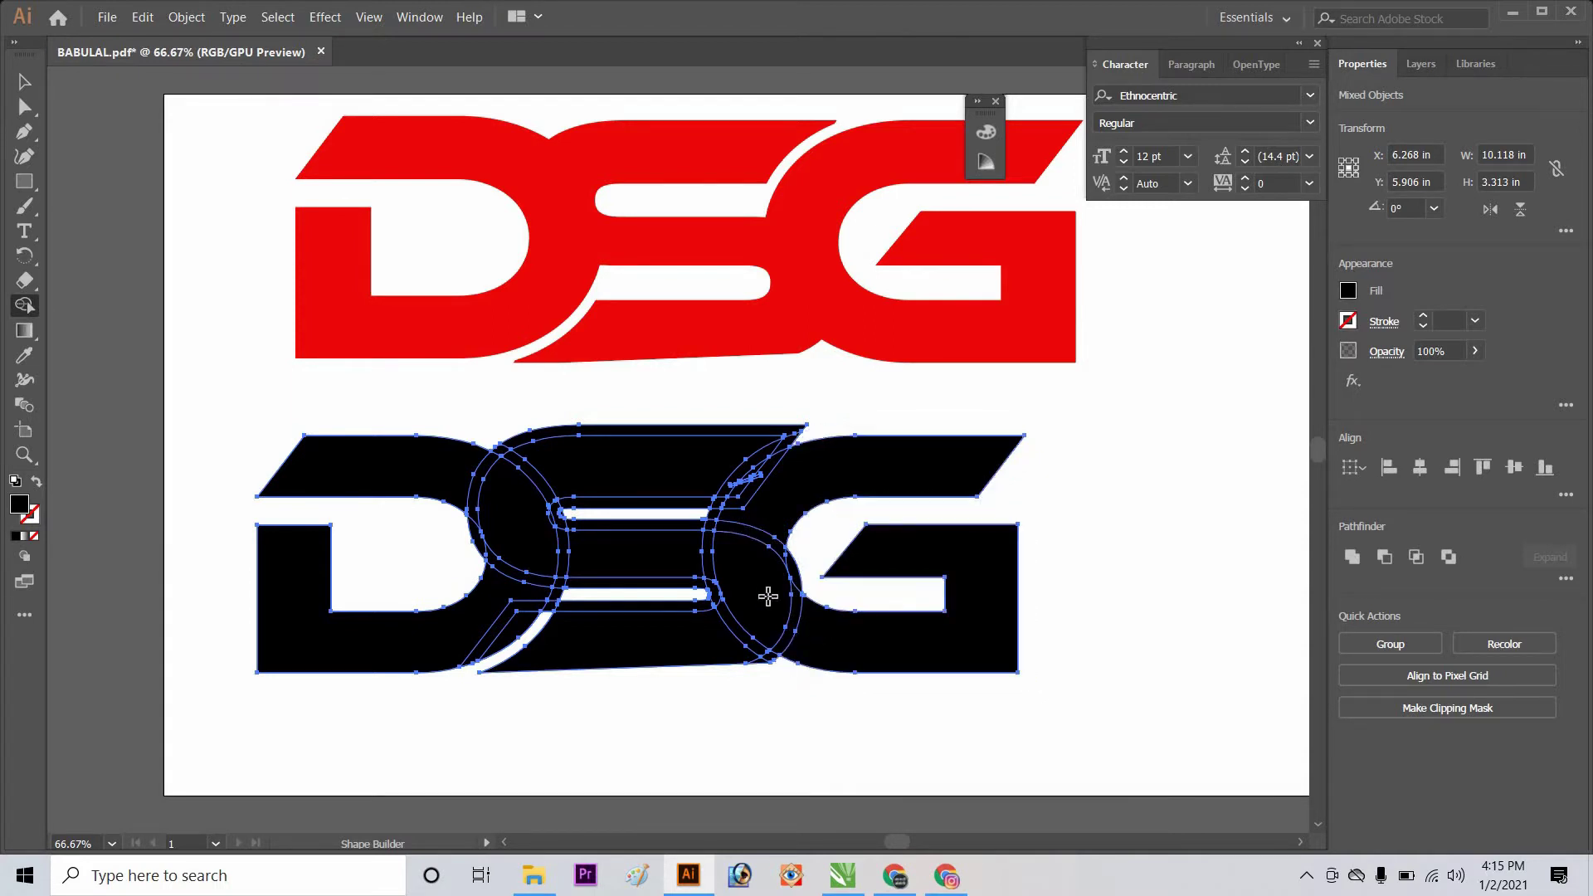
left_click(741, 448, "alt")
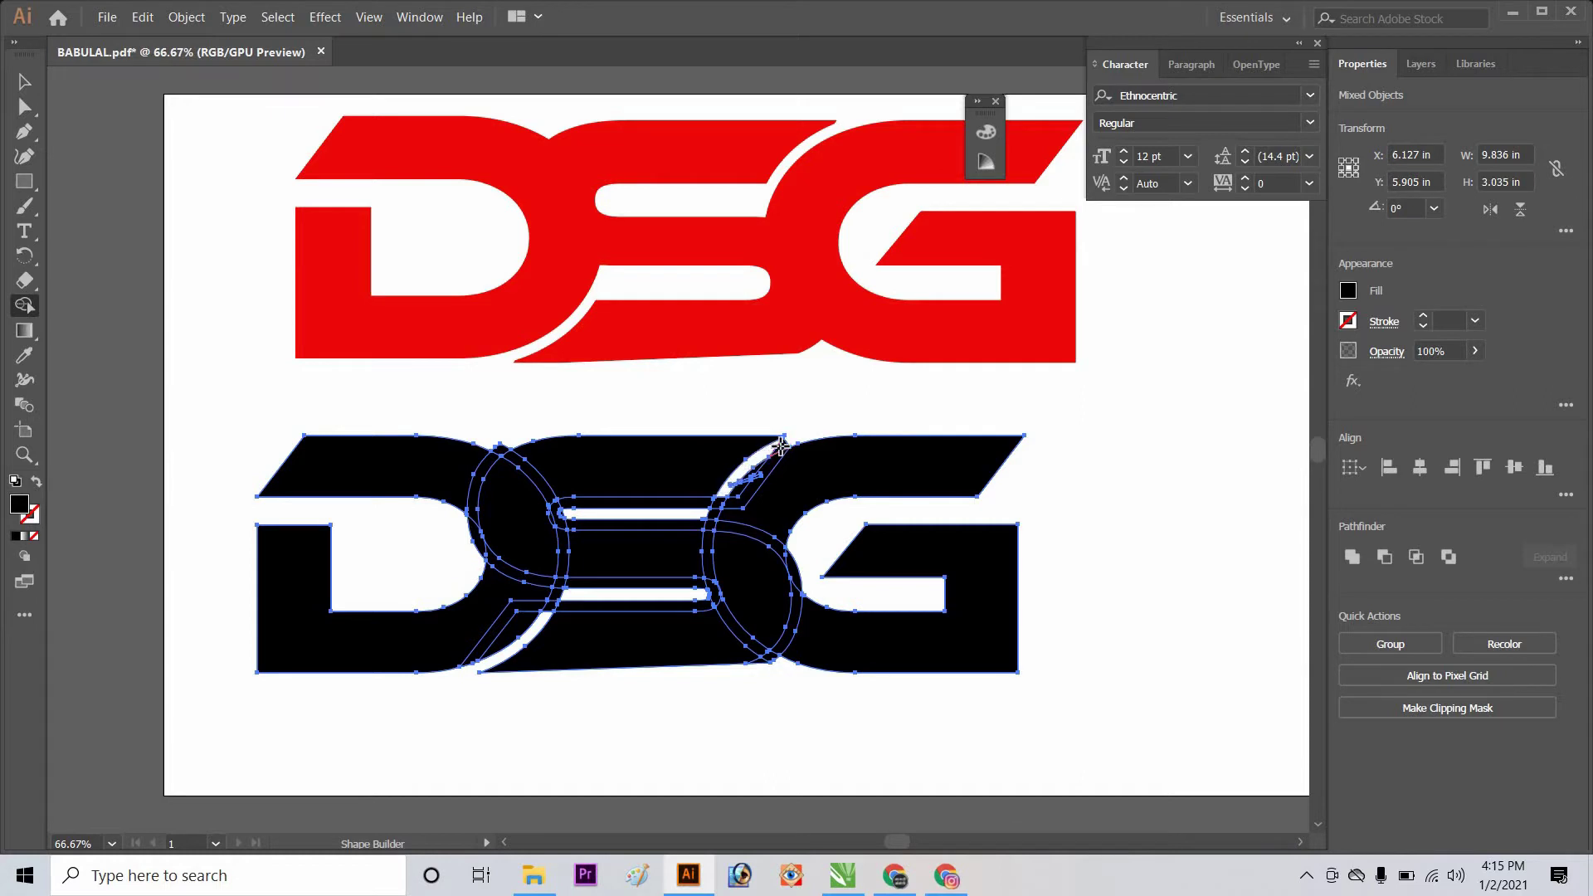
left_click(686, 504, "alt")
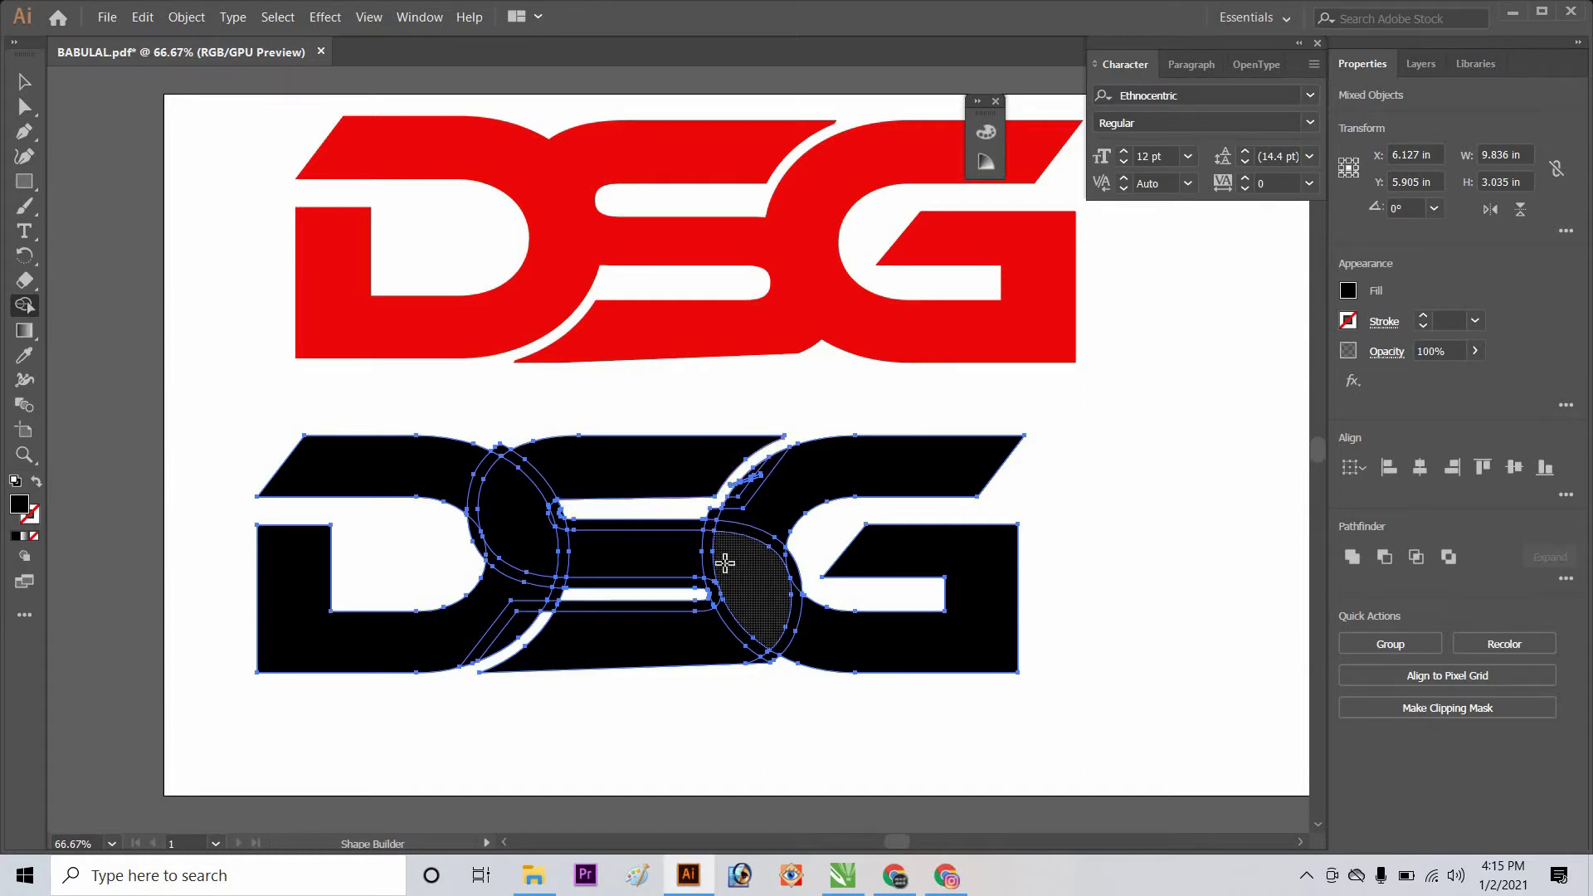
- Delete the offset pieces along the S's lower opening and where that opening meets the gap beside the D
key("ctrl+equal")
key("ctrl+equal")
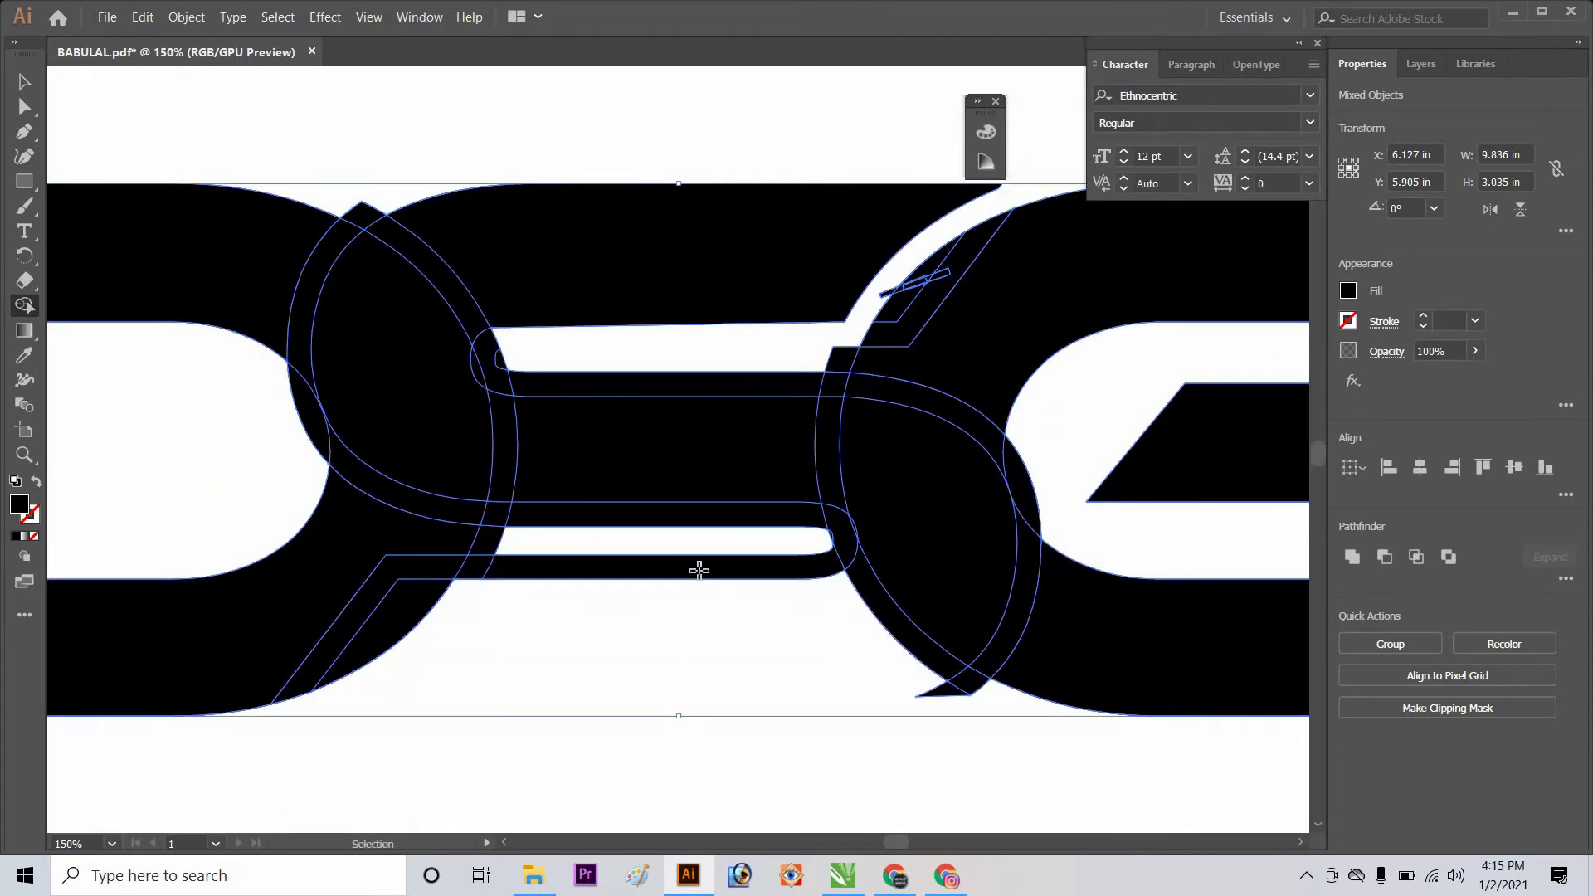
left_click(463, 566, "alt")
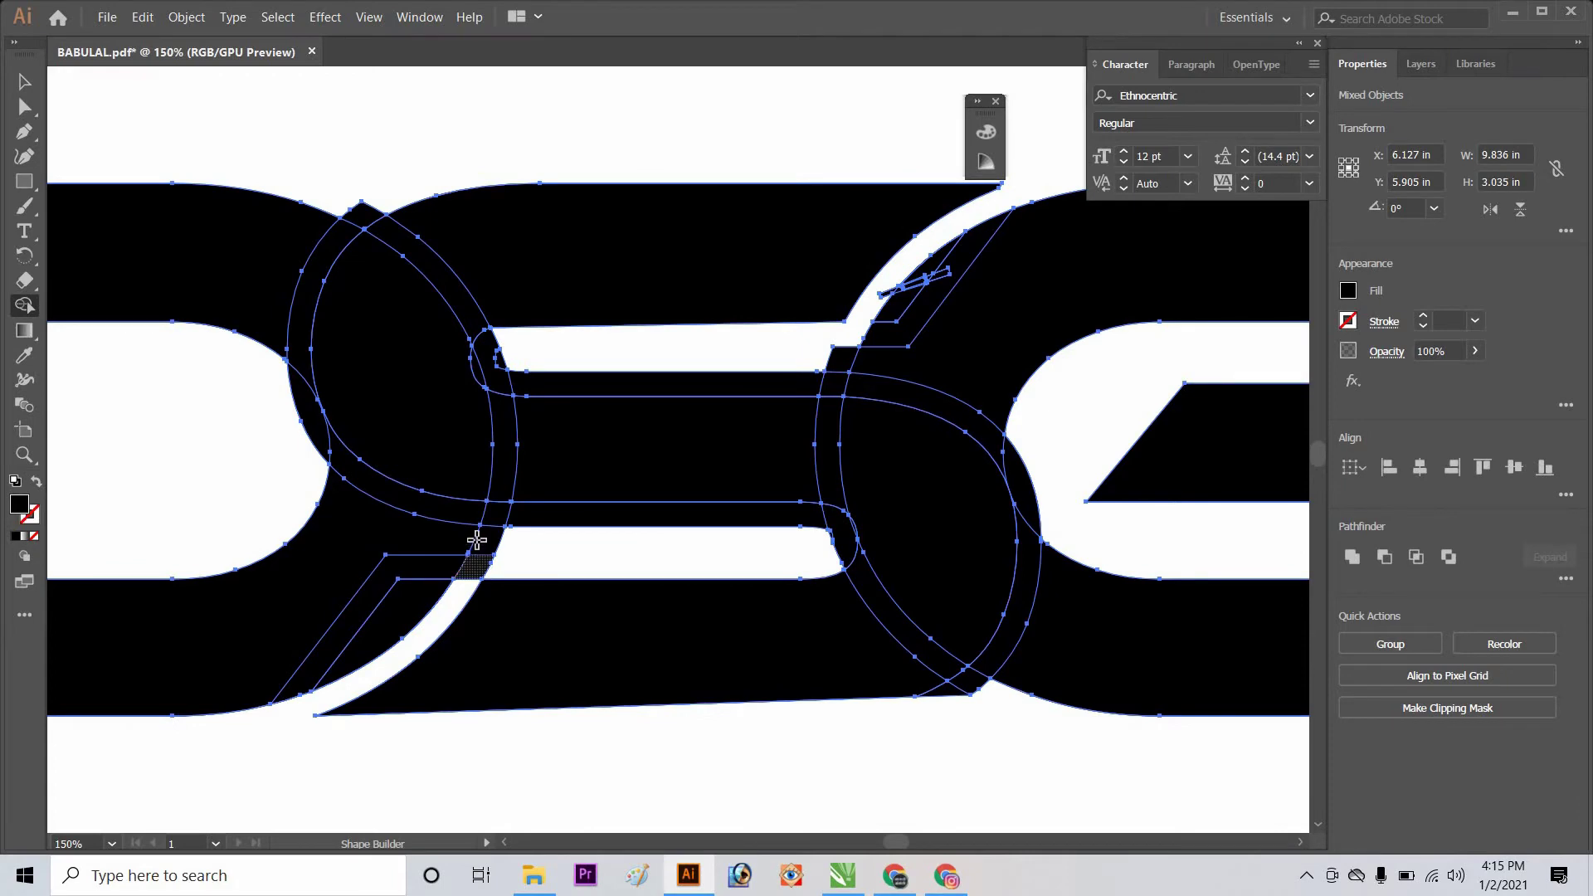
left_click(548, 515, "alt")
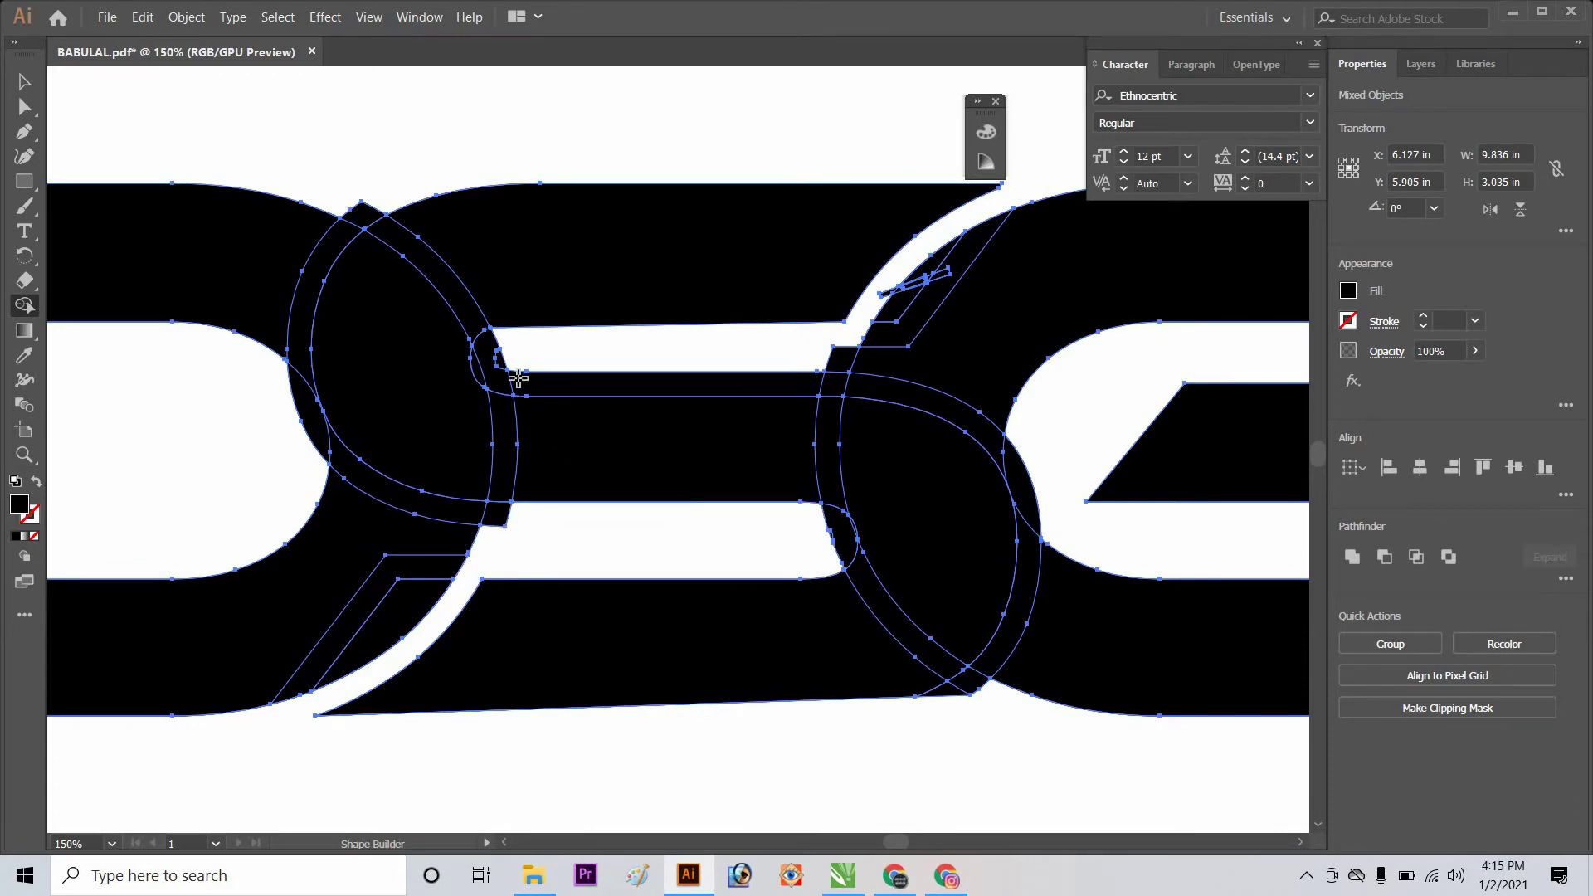
- Delete the offset slivers at the left end of the S's upper opening and the peak where the D and S meet at the top
left_click(507, 383, "alt")
left_click(479, 369, "alt")
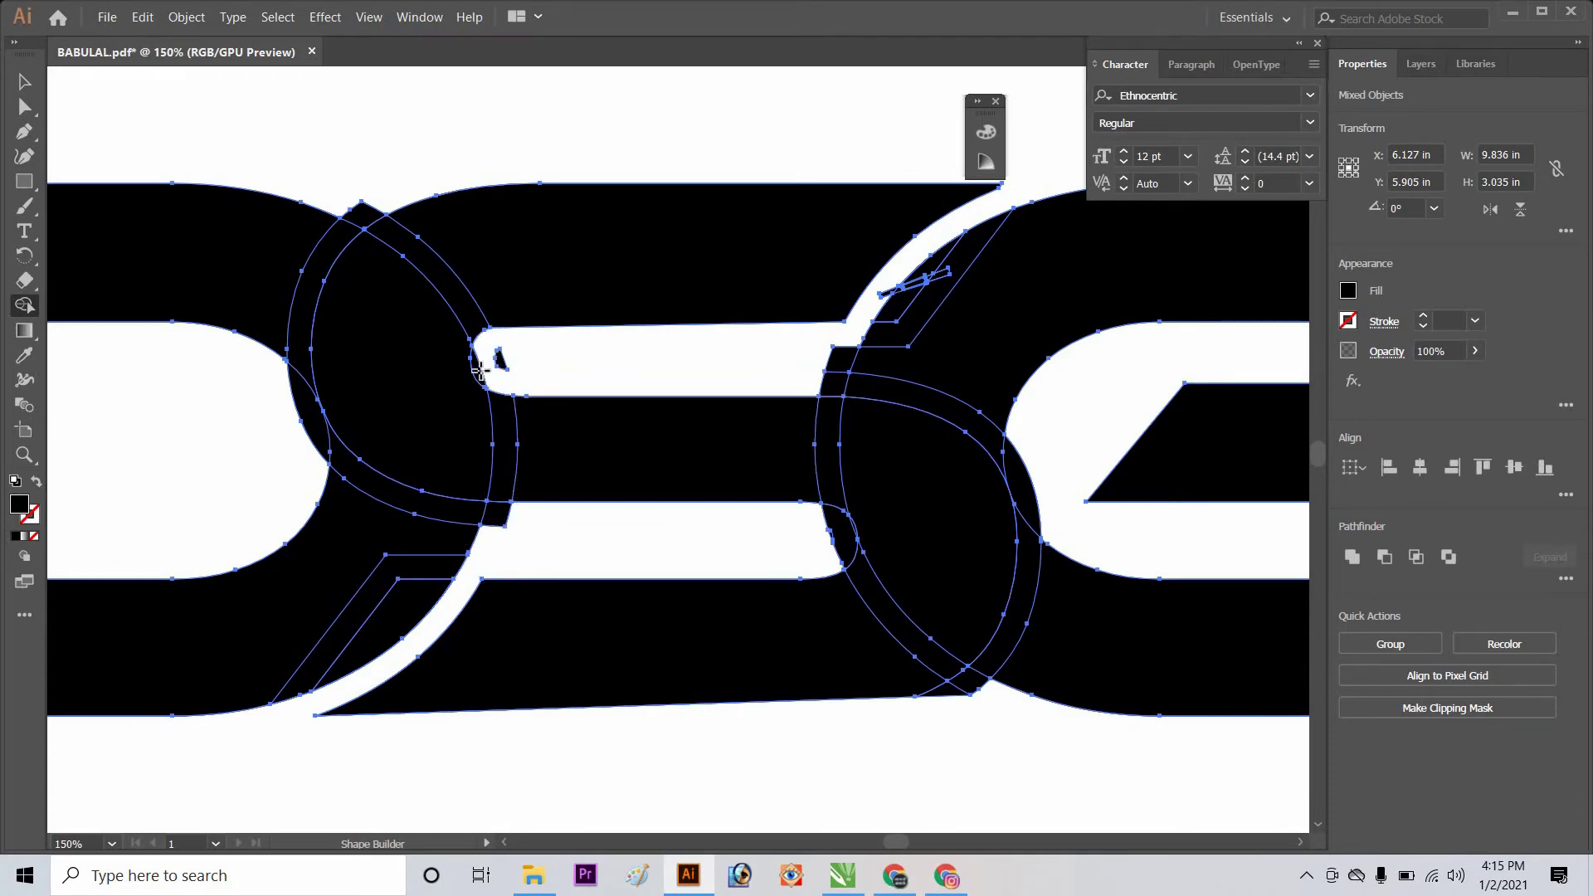
left_click(496, 357, "alt")
left_click(368, 215, "alt")
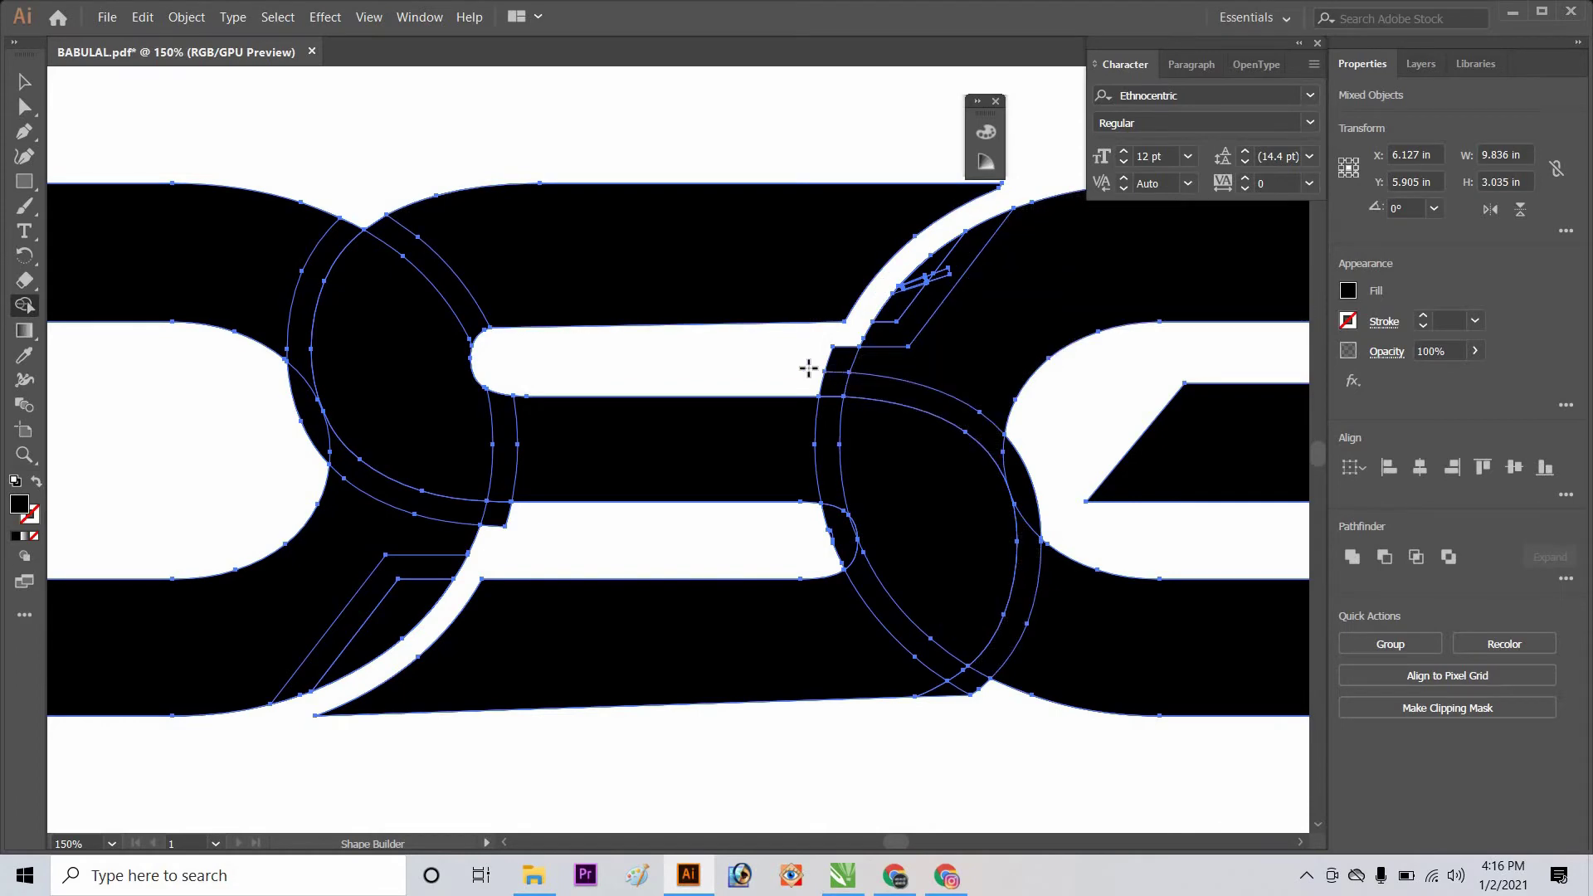
- Delete the leftover offset slivers beside the G at both S openings and at the bottom notch between the S and G
left_click(839, 378, "alt")
left_click_drag(1066, 424, 1008, 489)
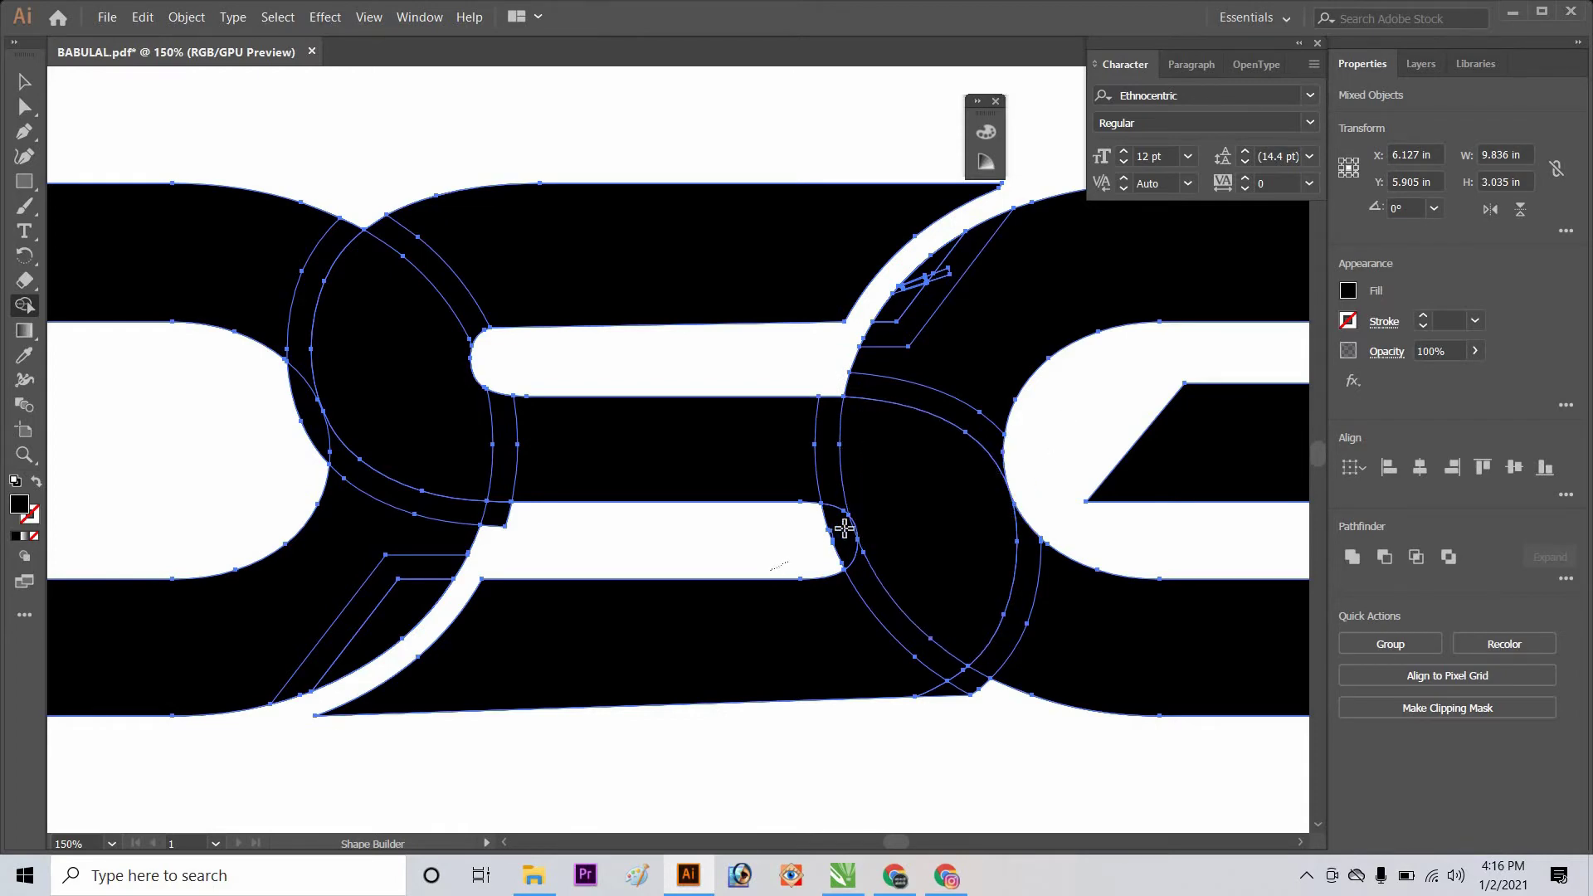
left_click_drag(838, 526, 800, 568)
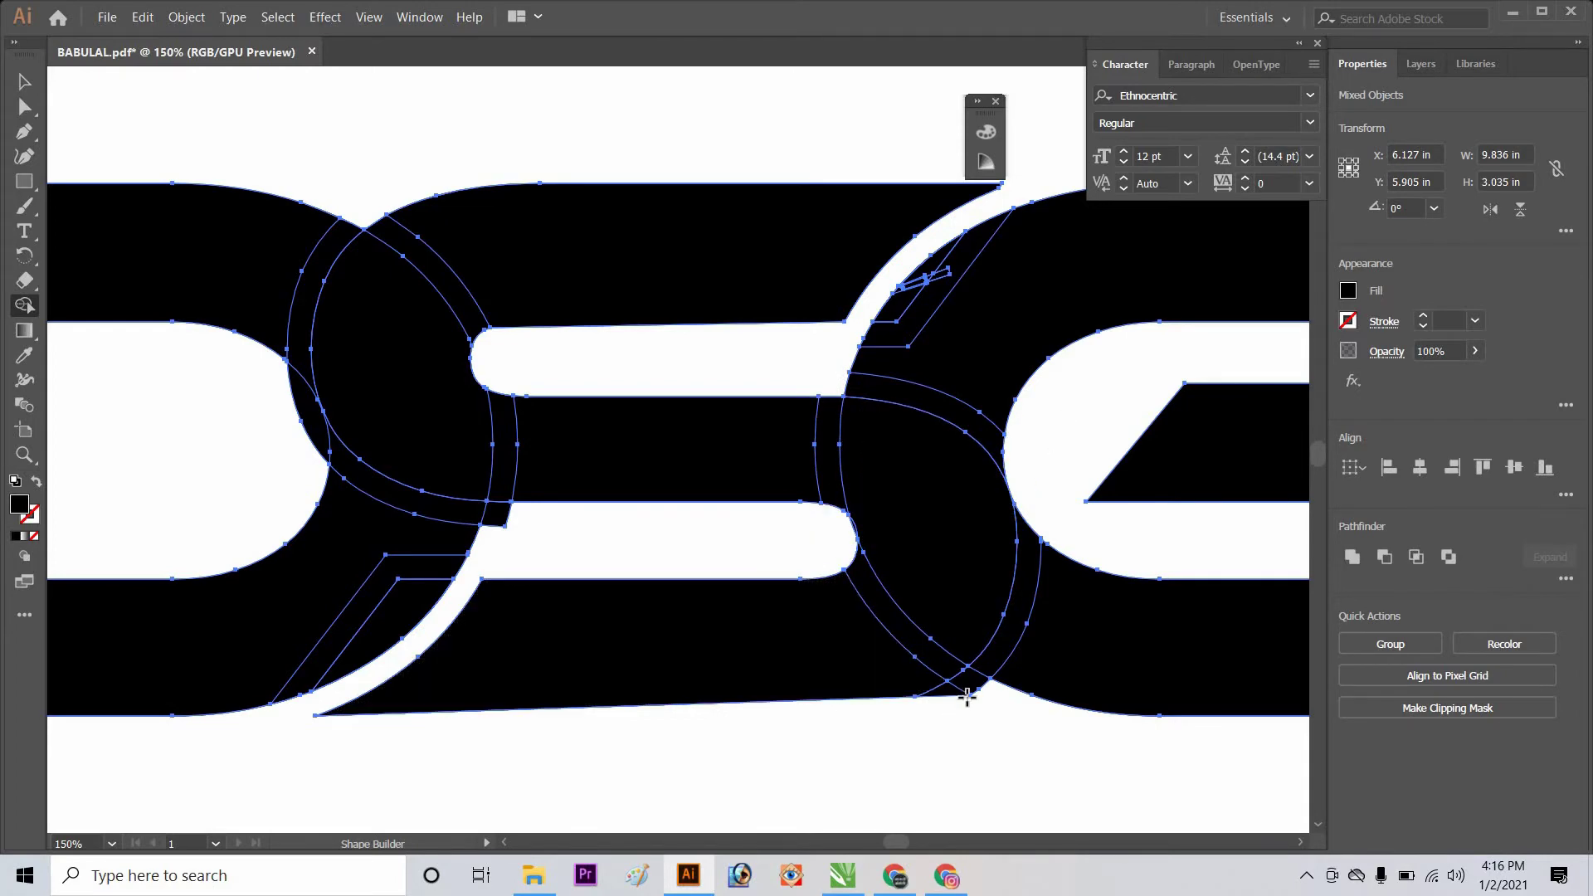
left_click_drag(977, 701, 979, 699)
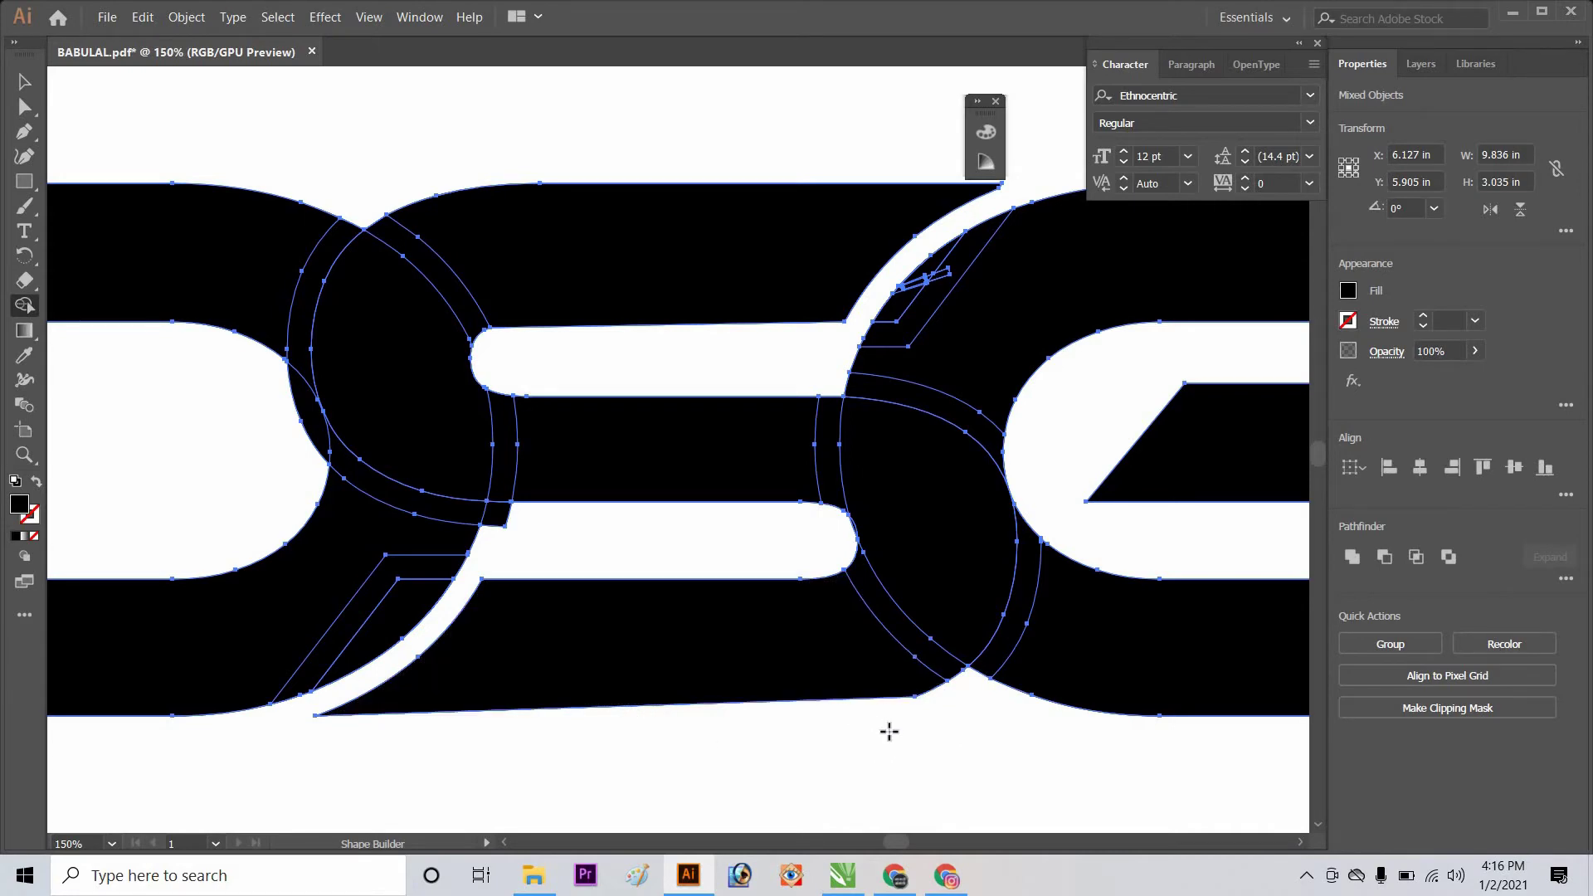
key("v")
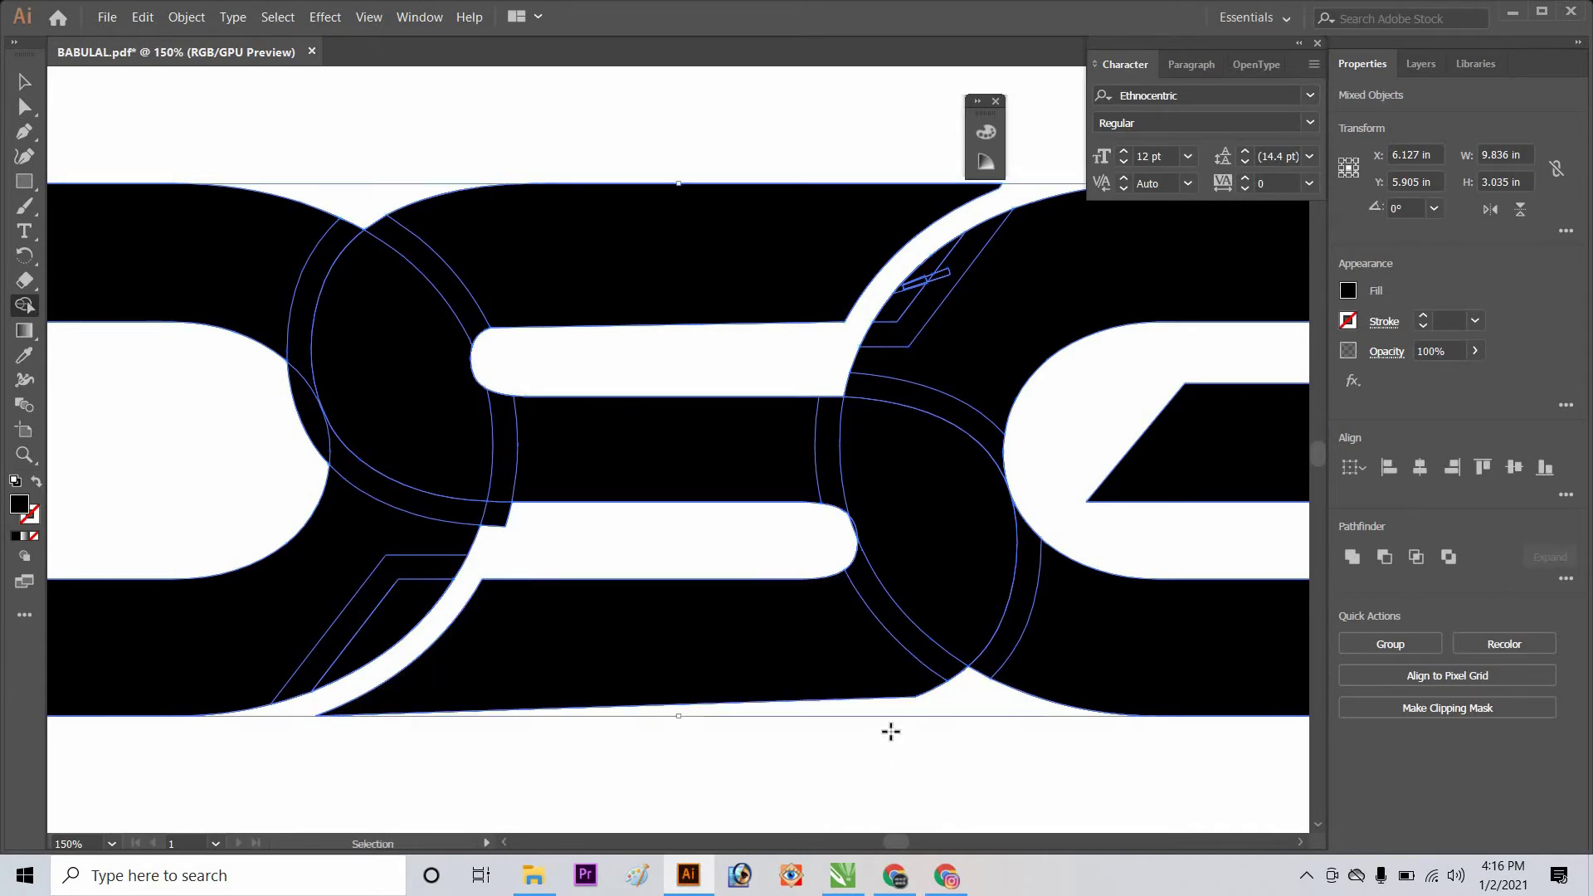
key("shift+m")
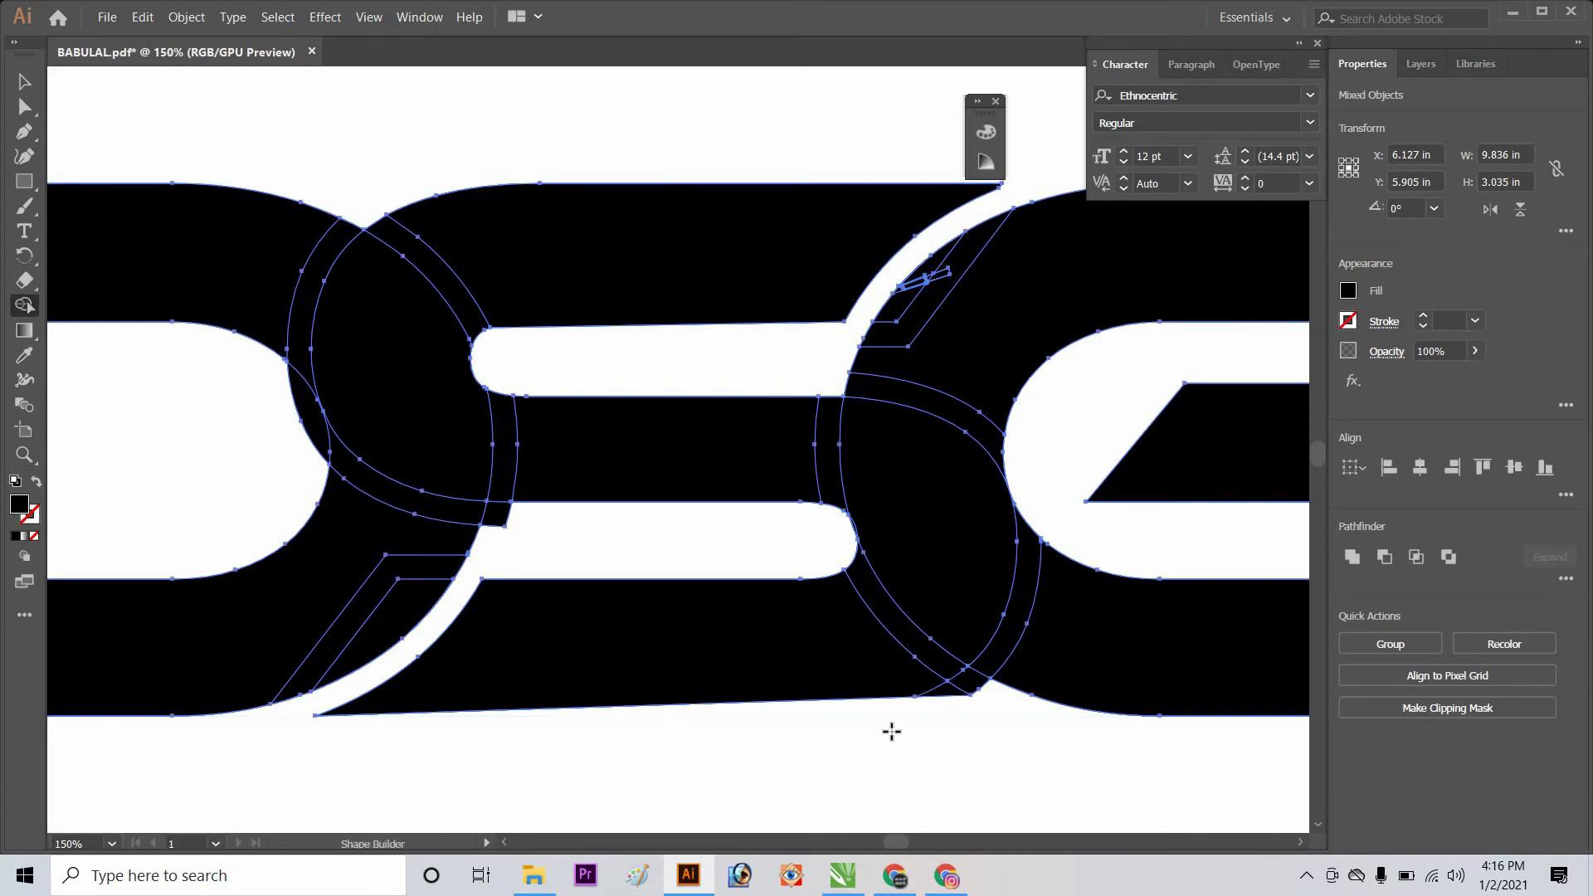
left_click(960, 709, "alt")
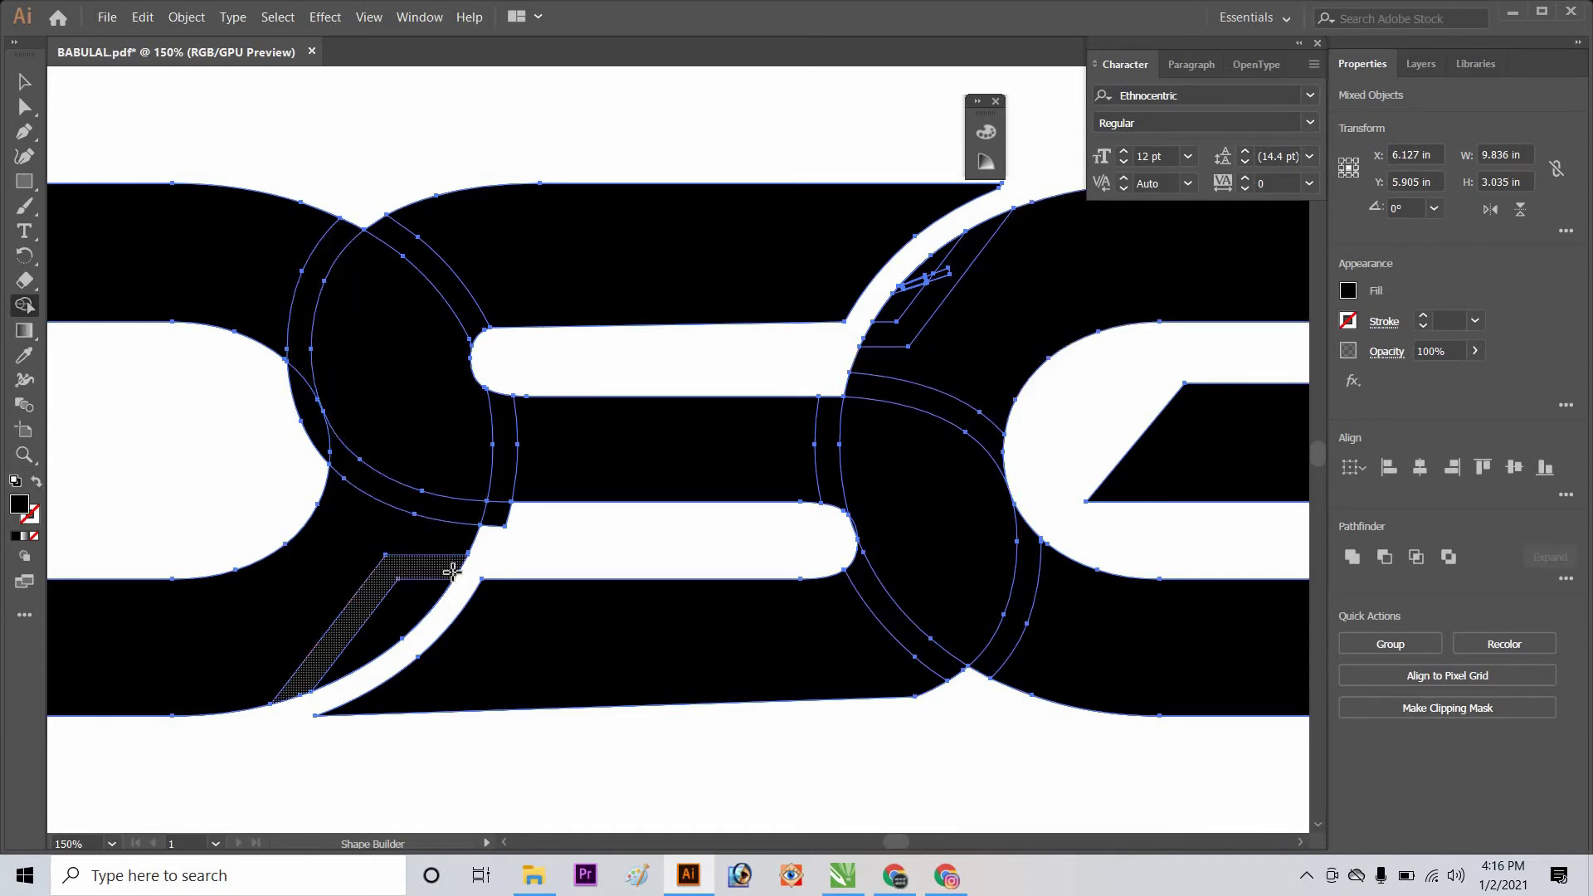
- Delete the remaining offset slivers at the left end of the S's lower opening and inside the D's opening, and deselect the artwork
left_click(511, 533, "alt")
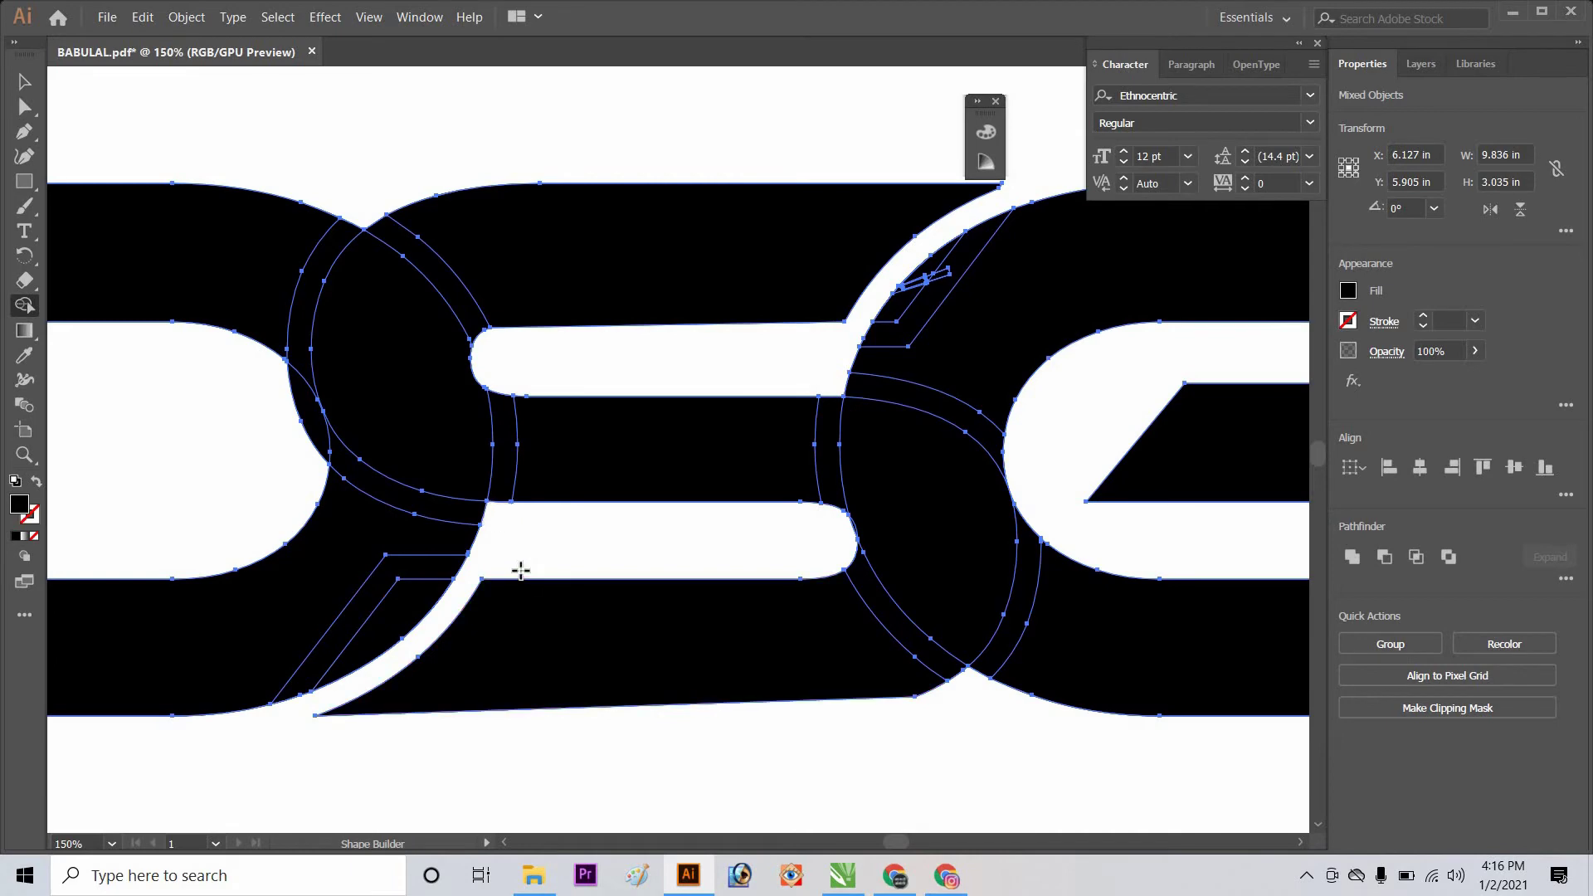
left_click(298, 423, "alt")
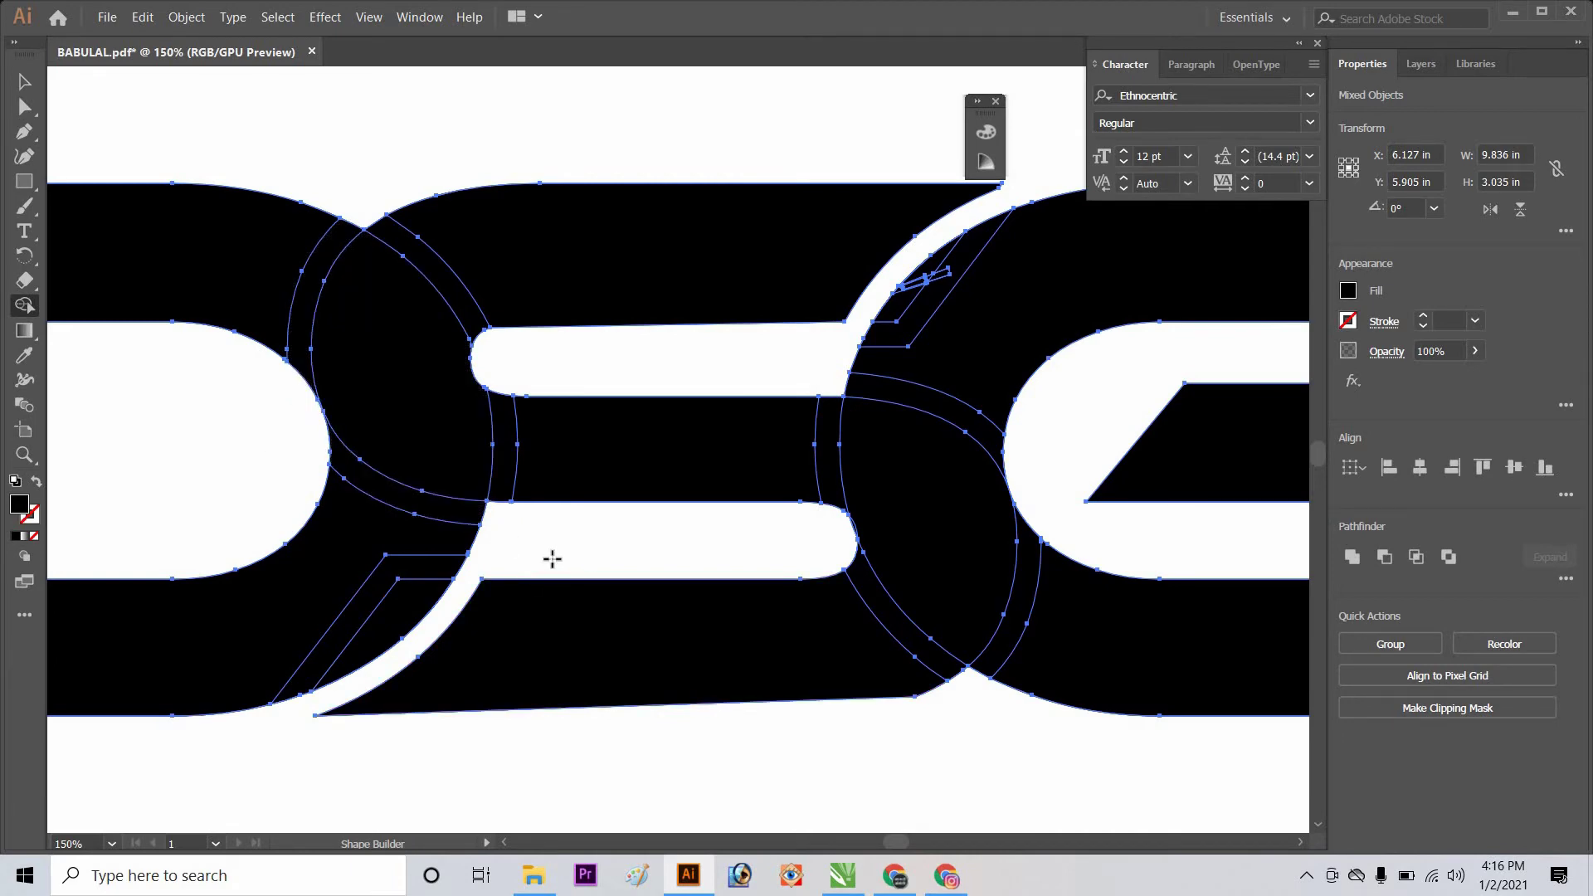
key("ctrl+minus")
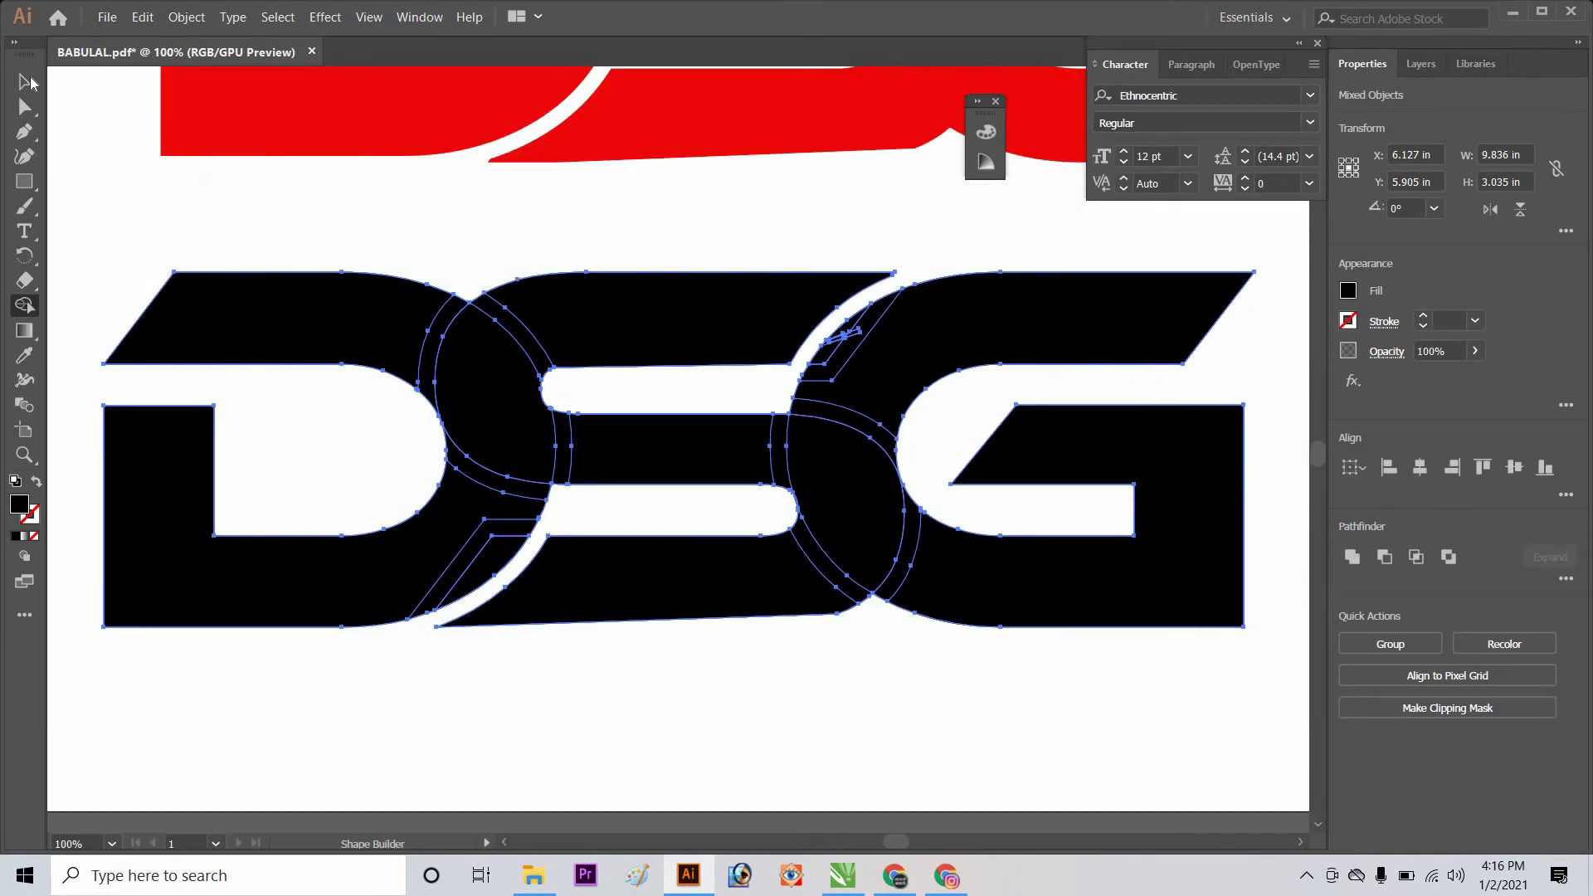
key("v")
left_click(236, 219)
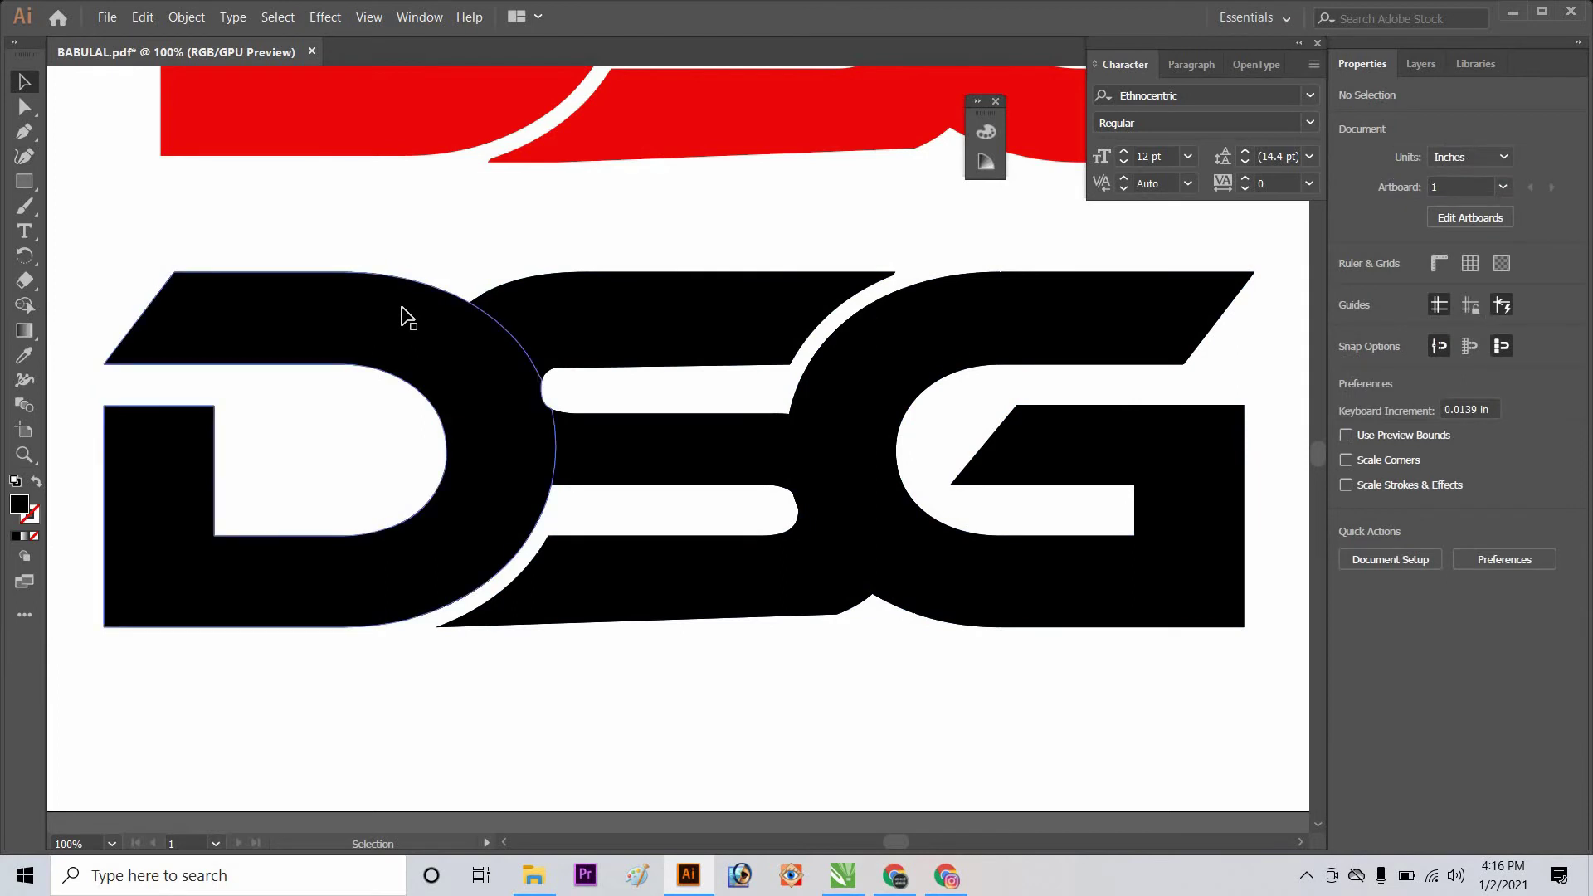
- Merge the overlapping pieces of the black D, S and G with Shape Builder, keeping the two curved gaps open
left_click_drag(159, 239, 1085, 660)
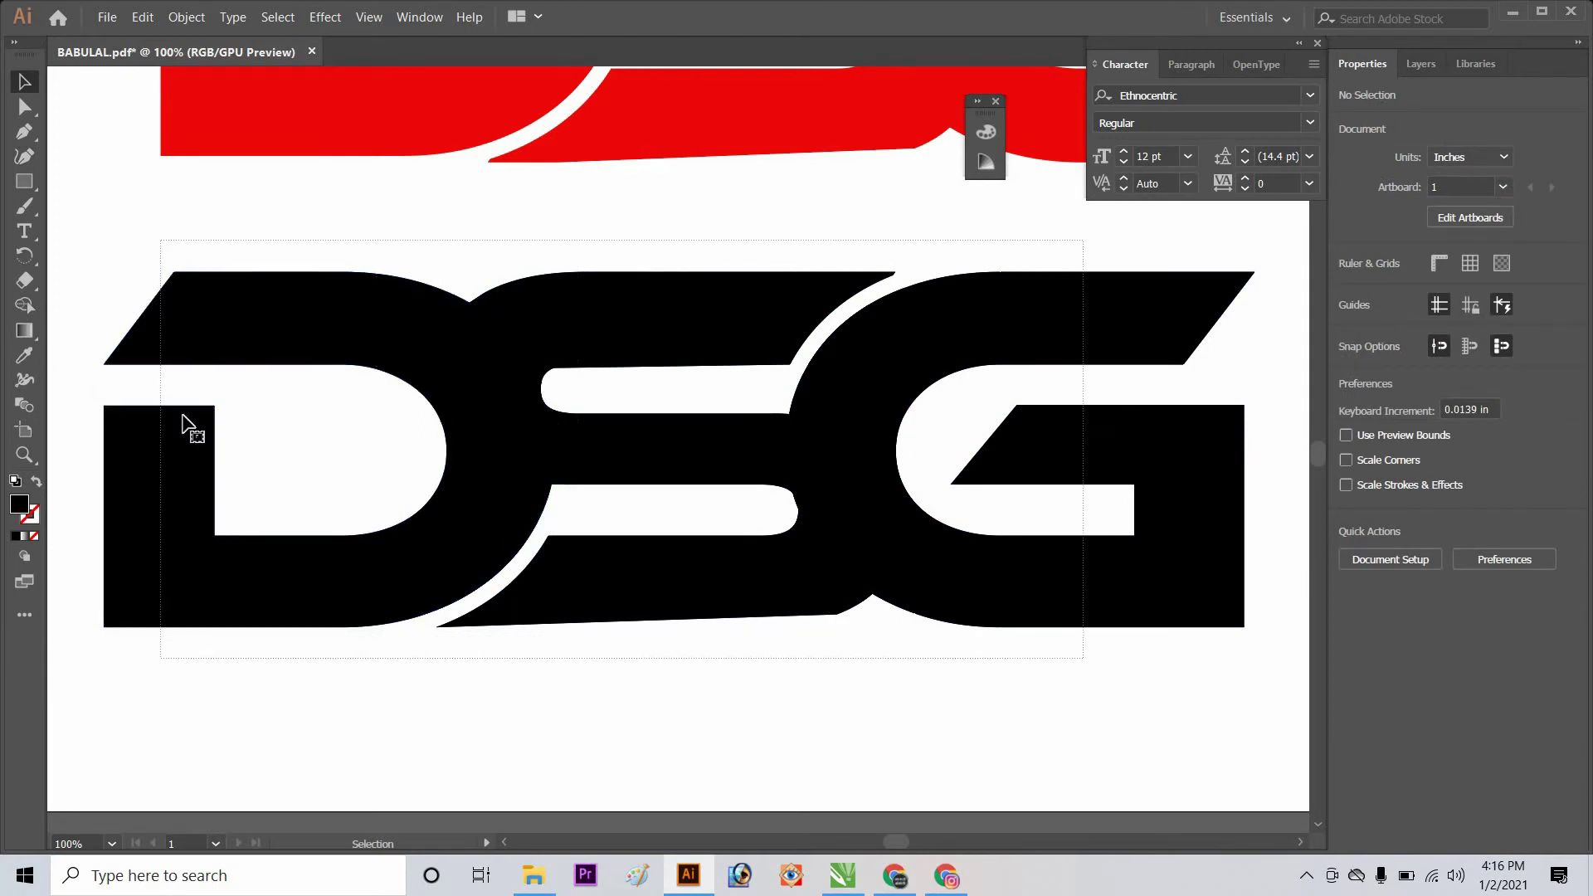
left_click(24, 305)
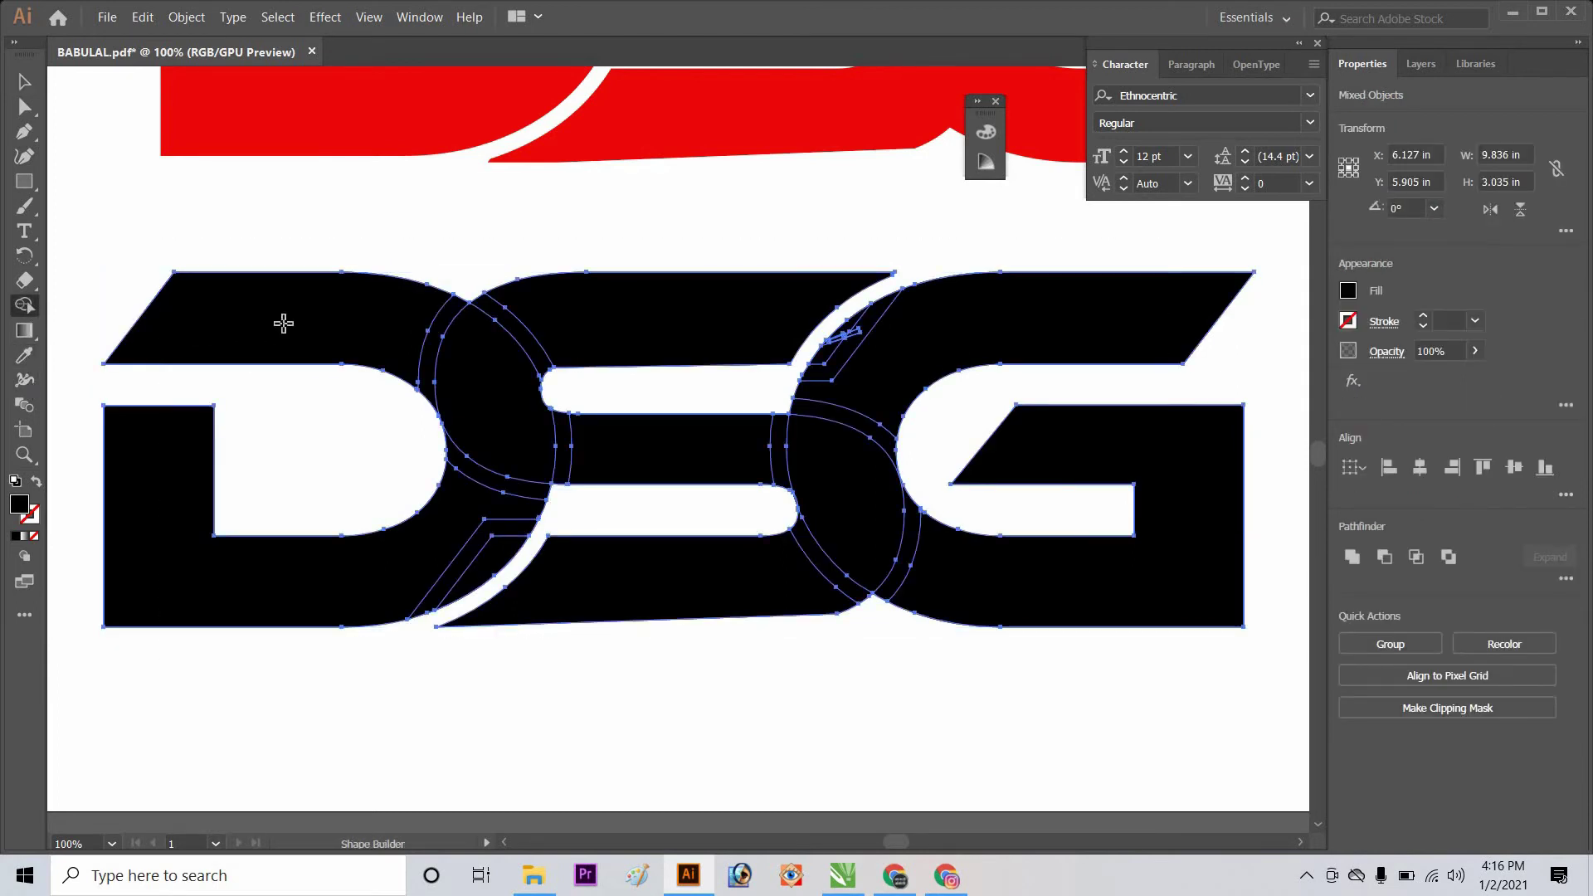
mouse_move(288, 319)
left_mouse_down()
mouse_move(384, 341)
mouse_move(681, 319)
left_mouse_up()
mouse_move(420, 586)
left_mouse_down()
mouse_move(525, 468)
mouse_move(622, 448)
mouse_move(465, 580)
mouse_move(822, 540)
mouse_move(1008, 589)
mouse_move(877, 533)
left_mouse_up()
mouse_move(708, 437)
left_mouse_down()
mouse_move(819, 445)
mouse_move(849, 410)
mouse_move(850, 326)
left_mouse_up()
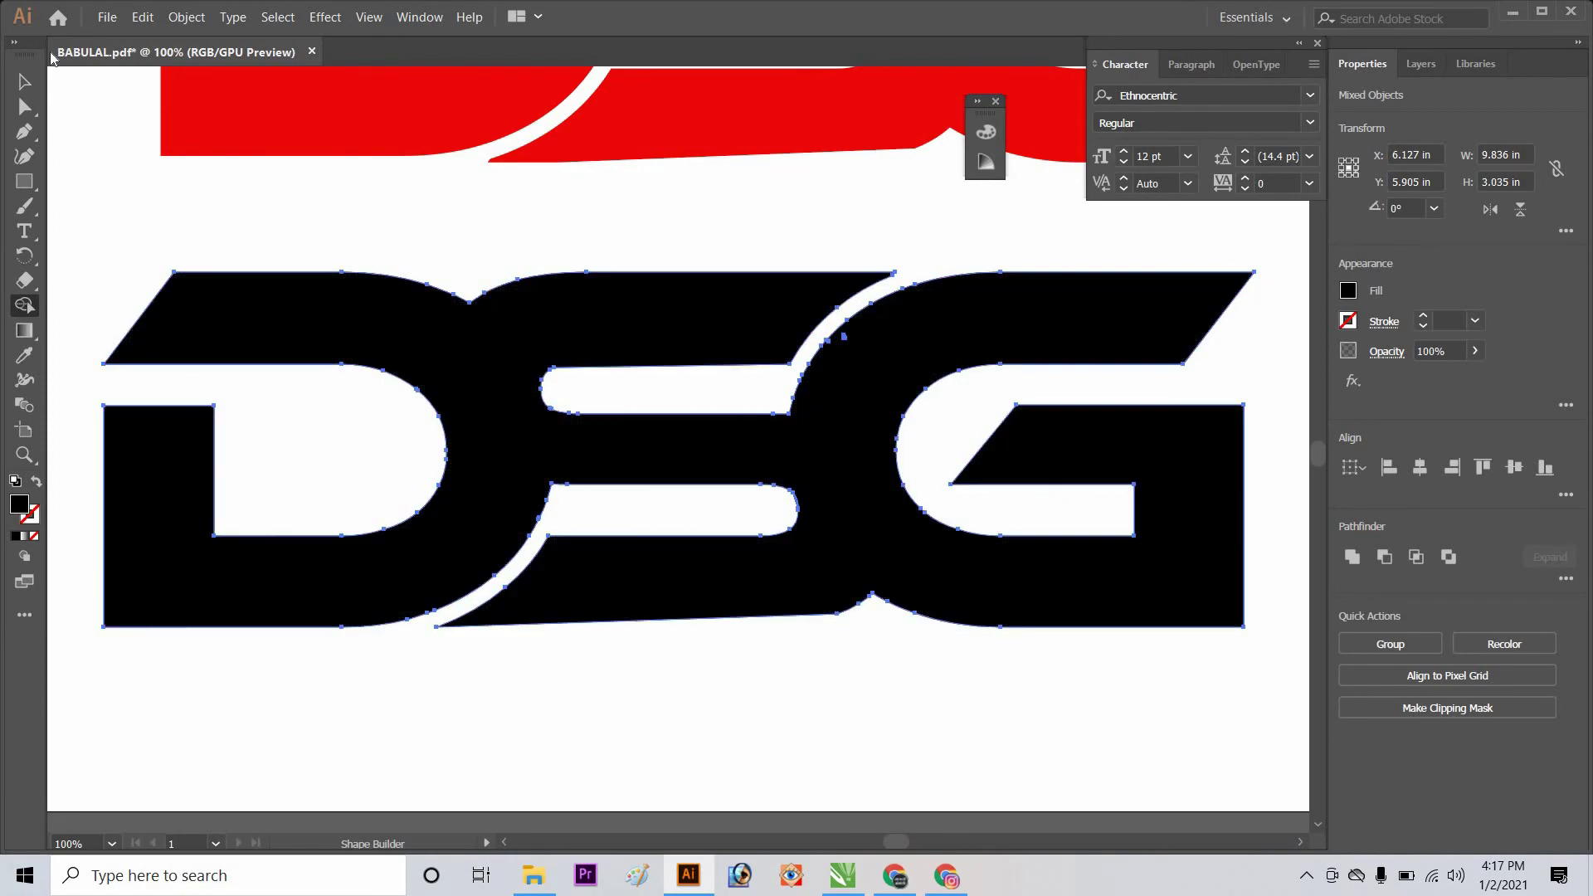
left_click(19, 84)
left_click(630, 390)
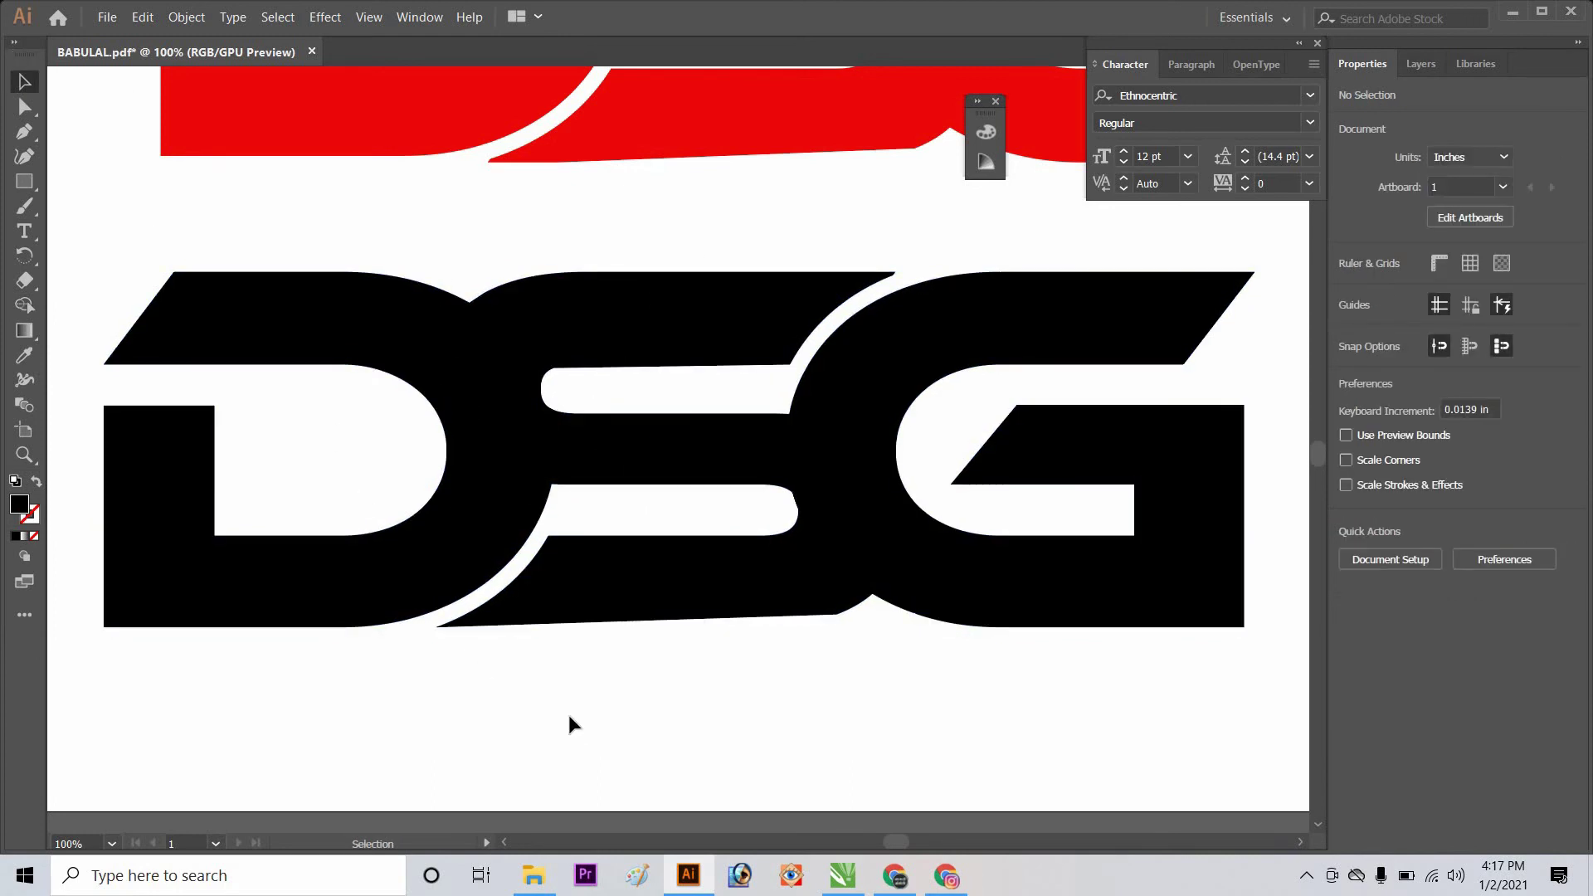
- Move the red logo right and down on the artboard and place the black logo below it at X about 7.84 in, Y about 7.07 in
key("ctrl+minus")
key("ctrl+minus")
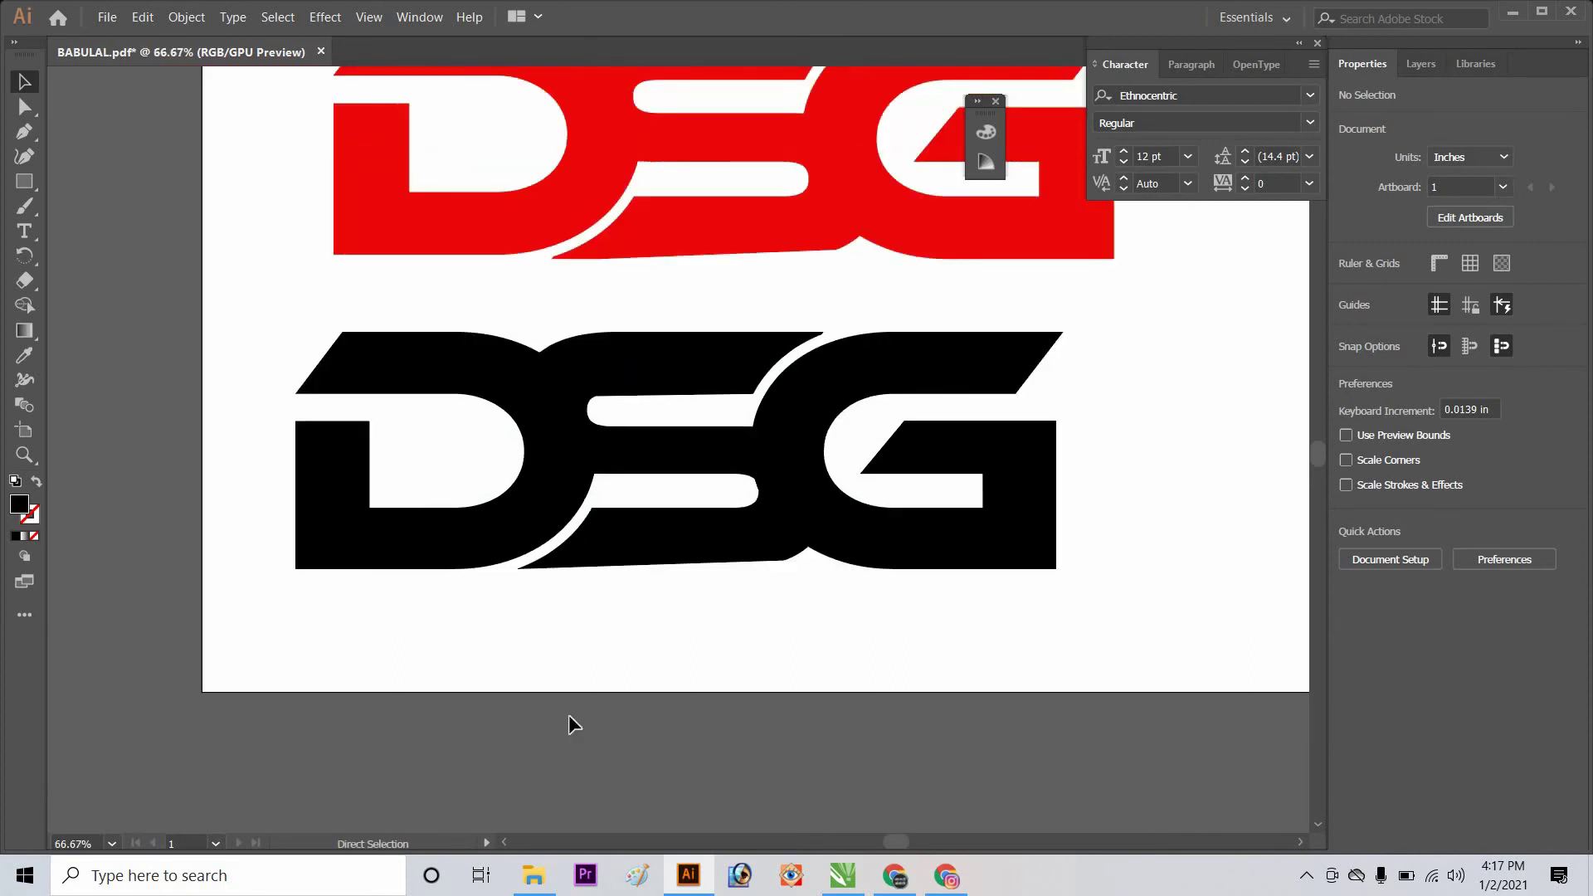
left_click_drag(614, 433, 673, 368)
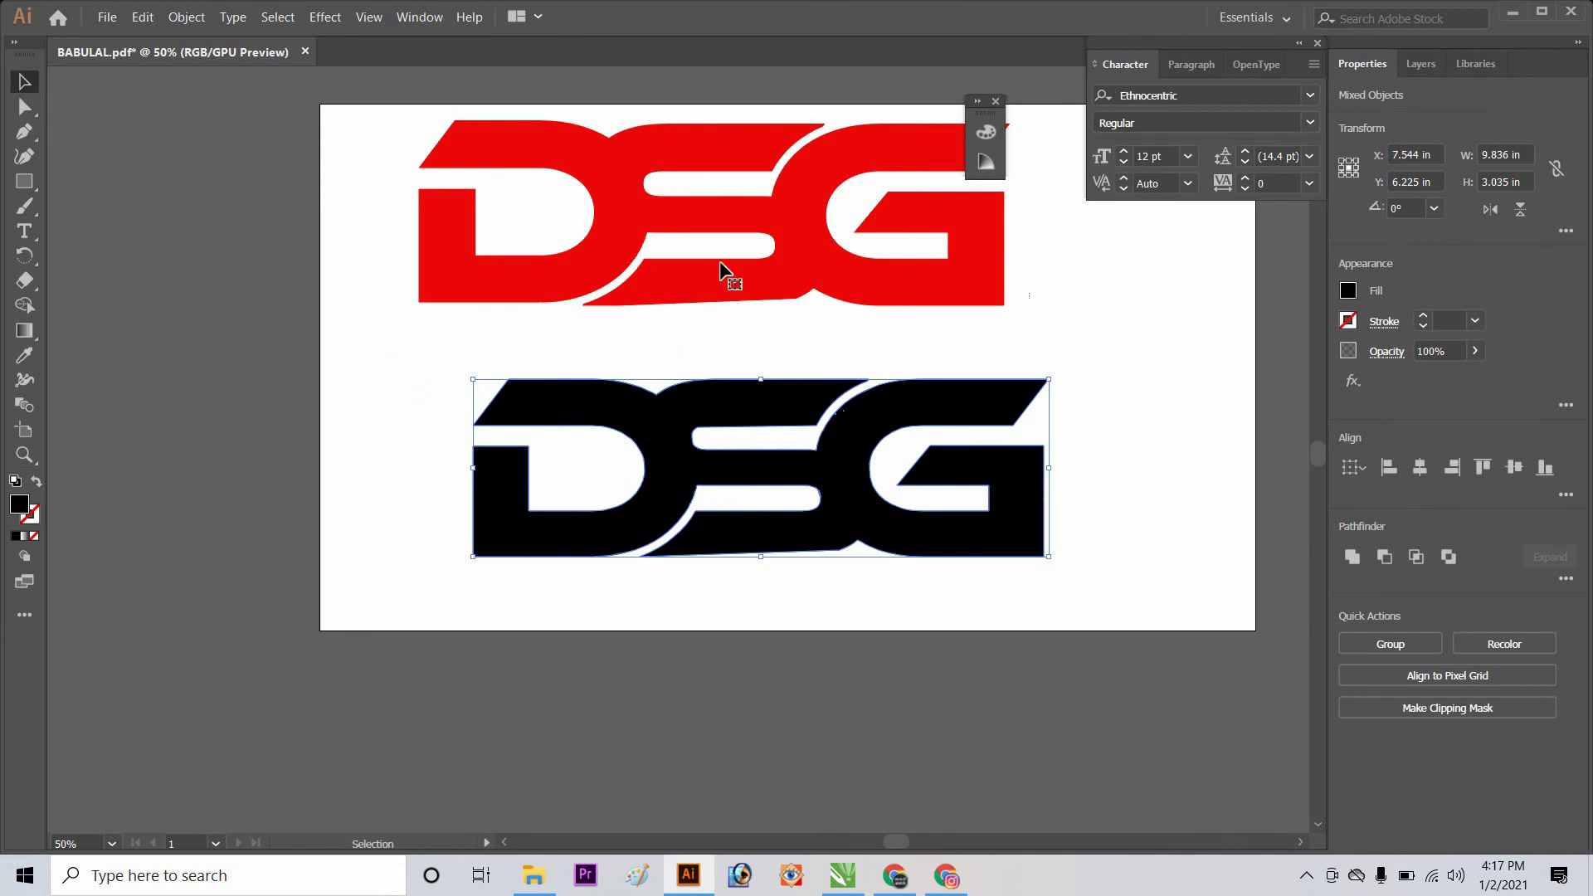
left_click_drag(720, 270, 1078, 430)
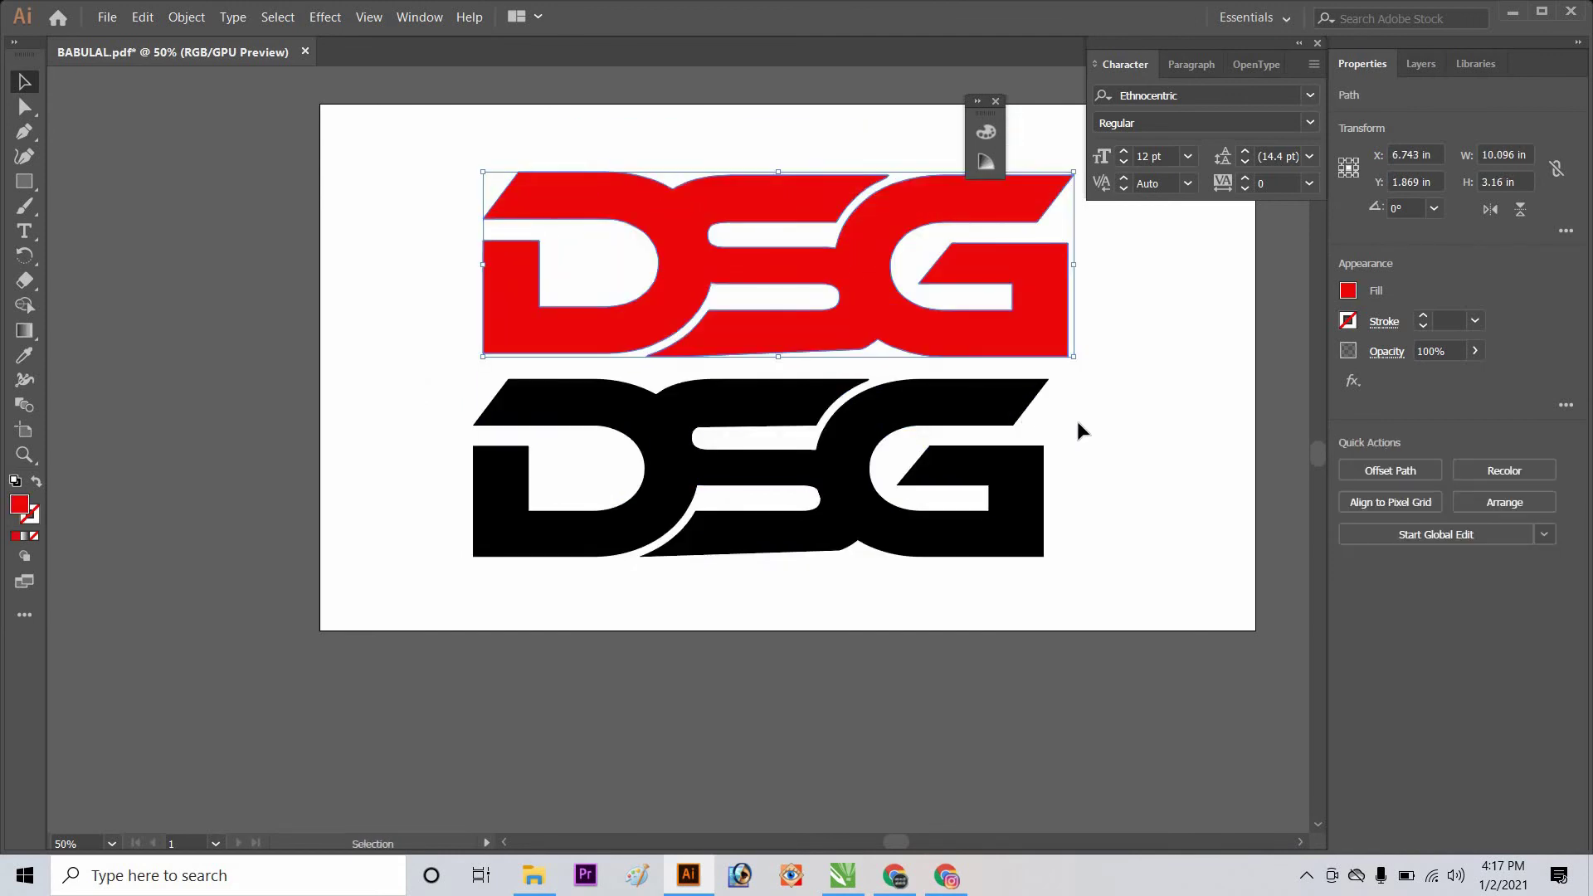
left_click(587, 441)
left_click(885, 525)
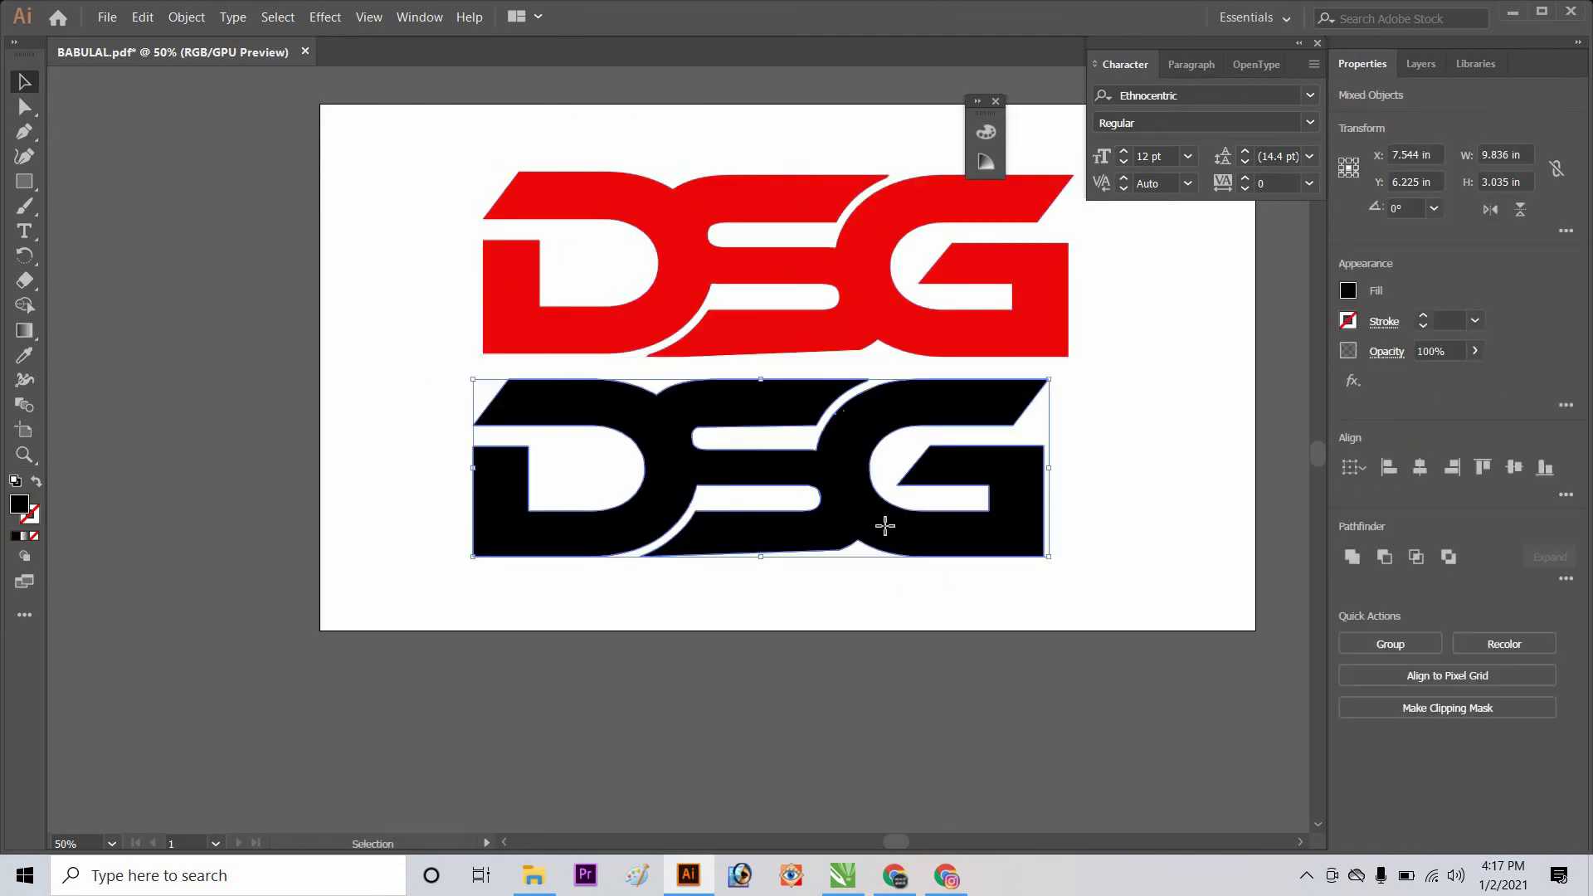
left_click_drag(903, 556, 920, 606)
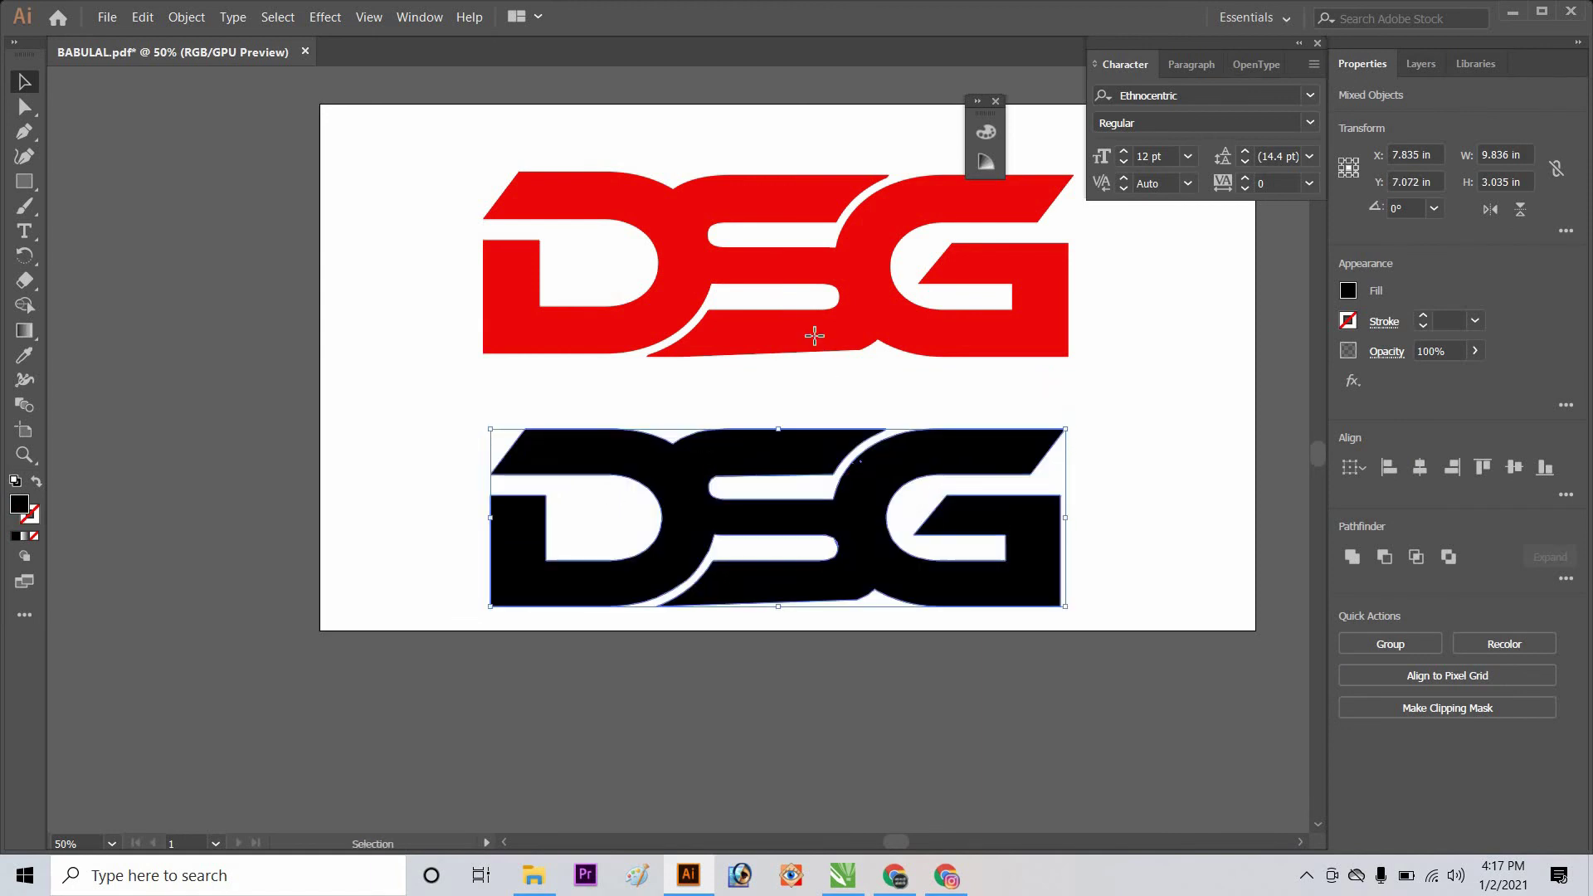
- Move the red logo up to X about 7.77 in, Y about 2.24 in, and raise the black logo to Y about 6.36 in
left_click_drag(839, 379, 835, 351)
scroll(810, 497, "up", 1)
scroll(982, 391, "down", 2)
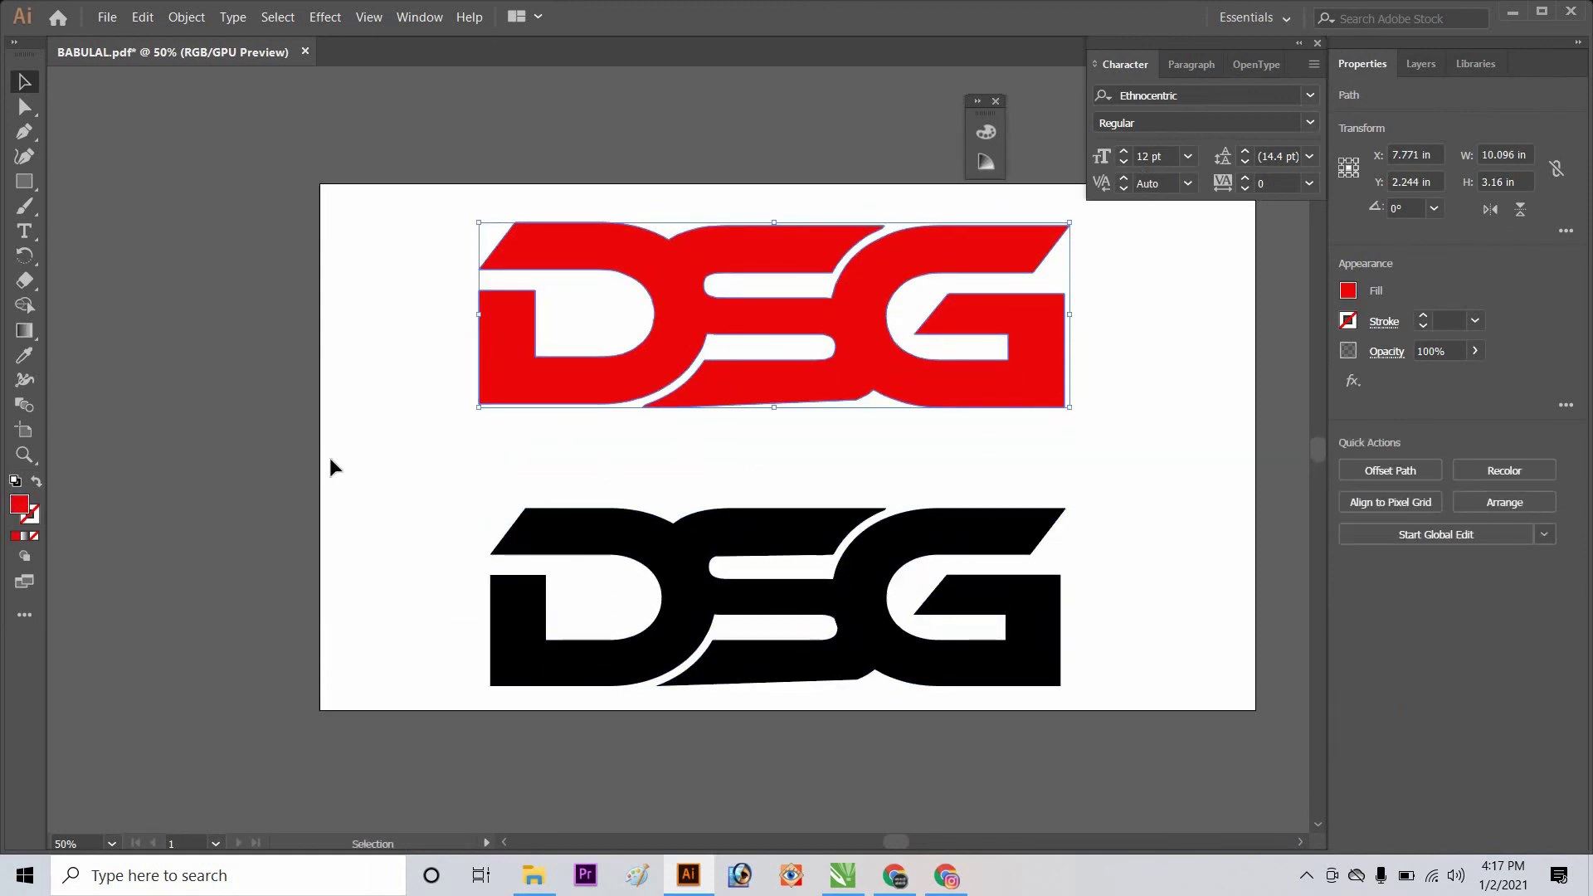
left_click(516, 569)
left_click_drag(690, 579, 689, 538)
left_click(839, 213)
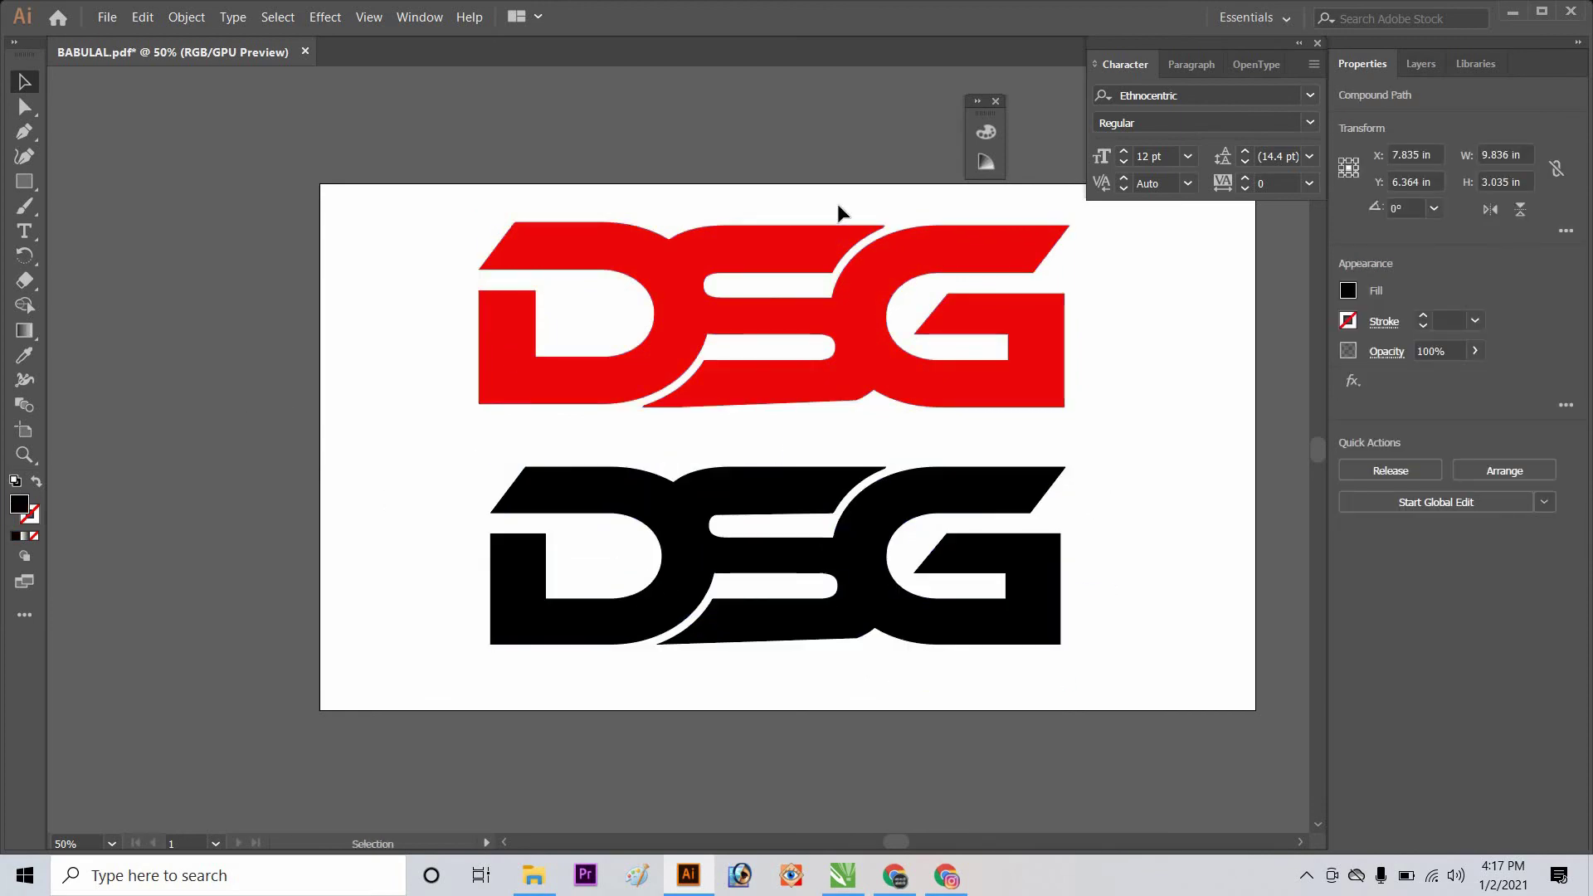